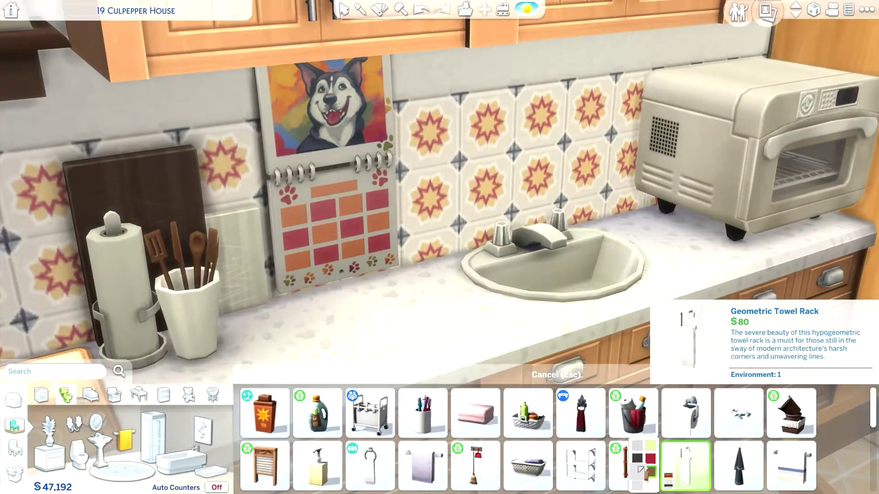
Step: Place the Geometric Towel Rack in the kitchen
click(432, 155)
scroll(420, 226, down, 10)
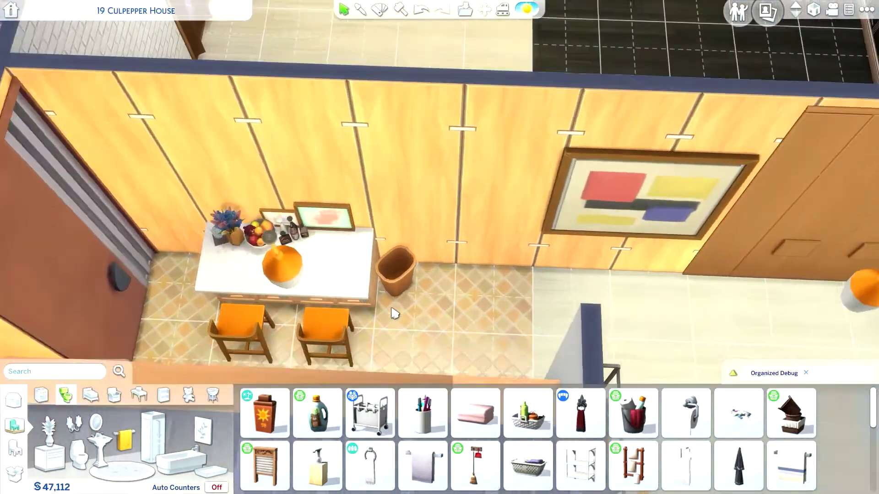
Step: Place The Barber's Vase potted plant in the corner between the large closet and the wooden interior door
scroll(544, 200, up, 3)
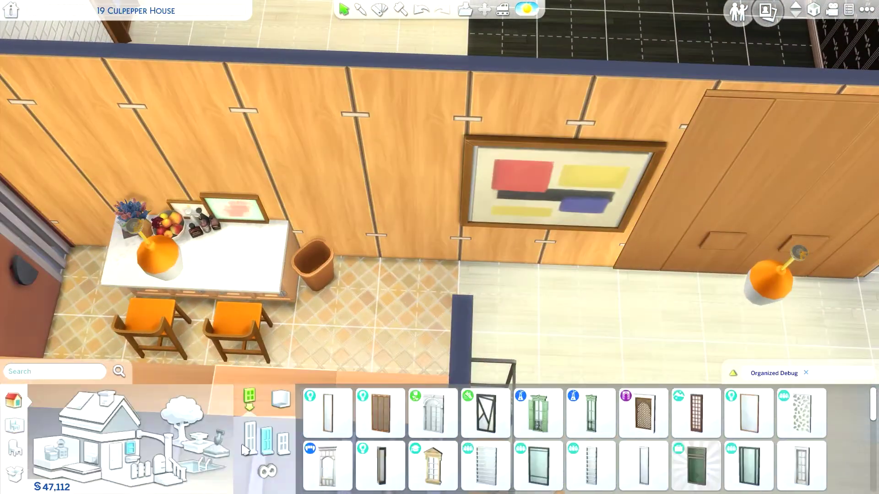
click(792, 414)
drag(875, 398, 877, 430)
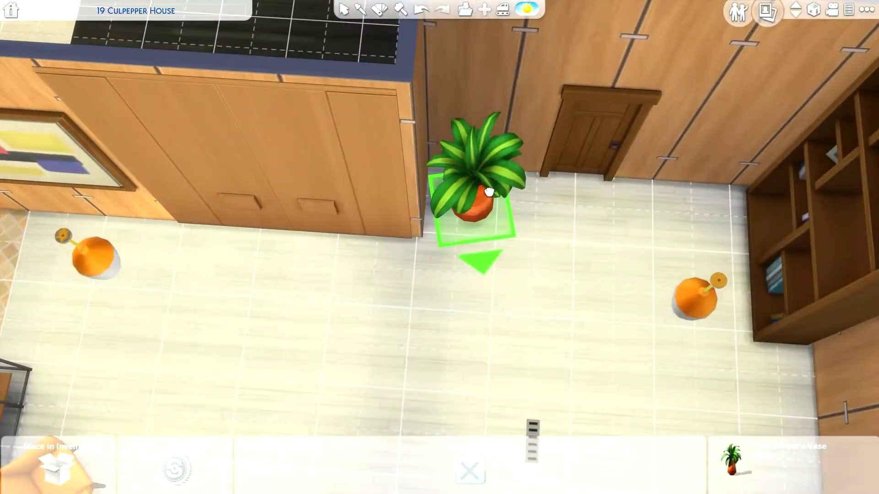
click(488, 192)
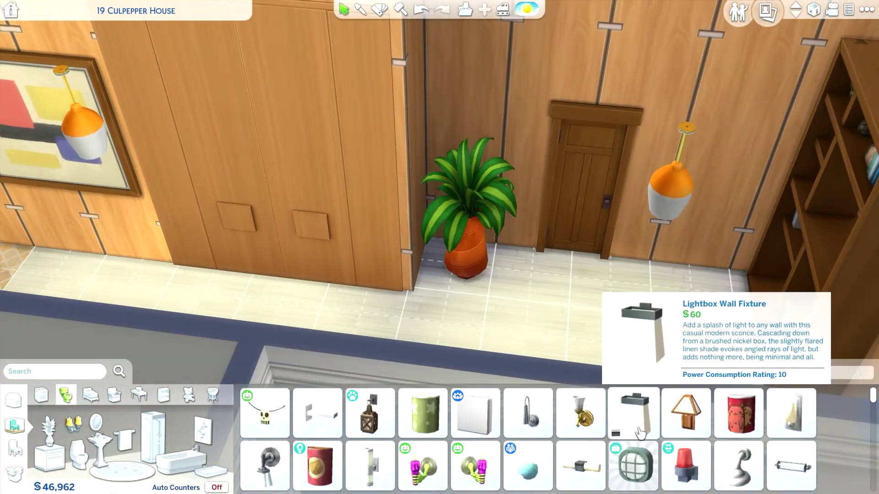
Step: Mount a yellow wall sconce between the potted plant and the wooden interior door
click(794, 466)
shift+click(524, 147)
key(Escape)
Step: Hang the dartboard on the wood-panelled wall beside the tall bookcase
drag(366, 206, 412, 307)
click(164, 395)
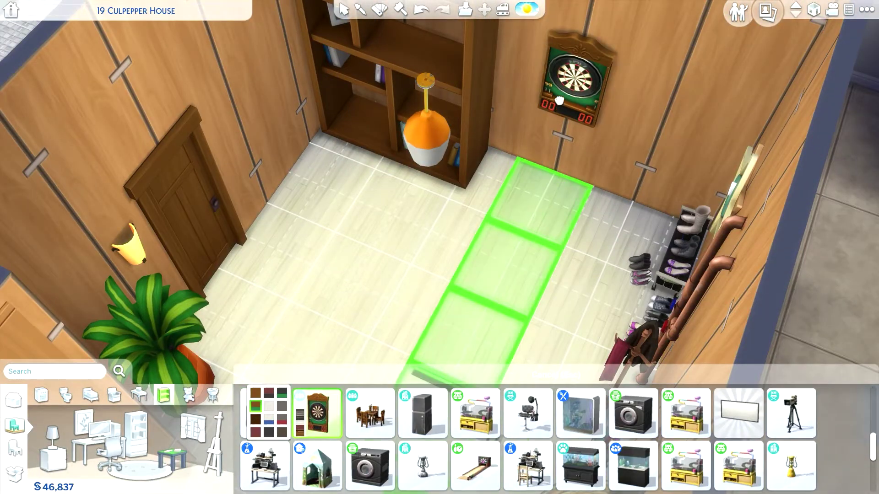
drag(559, 101, 584, 132)
click(493, 145)
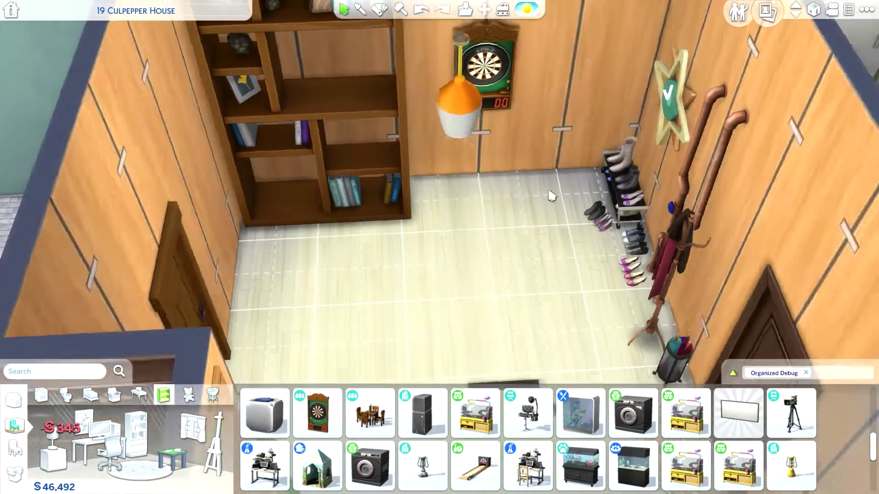
Step: Filter the wall decorations to Snowy Escape, hang the string-lit menu board above the shoe rack, and shift the dartboard slightly towards the bookcase
click(138, 395)
click(124, 420)
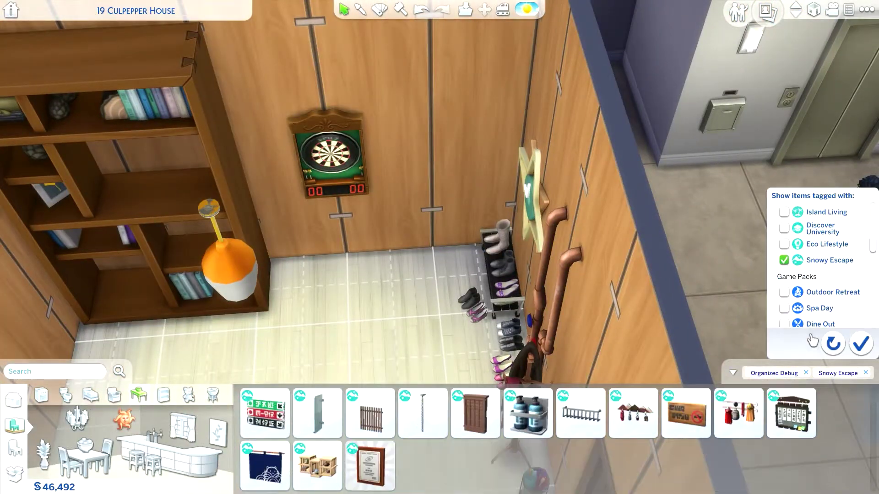
click(448, 148)
click(329, 156)
click(312, 158)
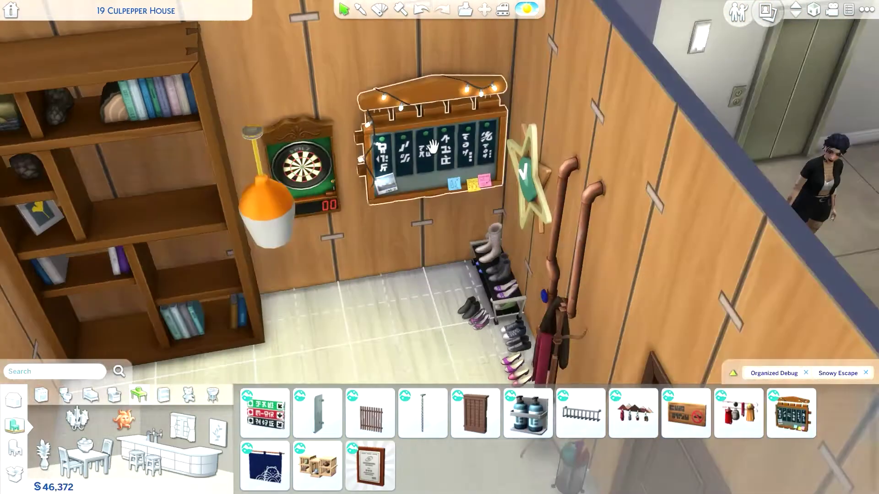
click(431, 147)
click(428, 148)
Step: Place the Well-Traveled Rug, turned lengthwise, on the open floor in front of the closet
drag(428, 148, 373, 296)
click(114, 395)
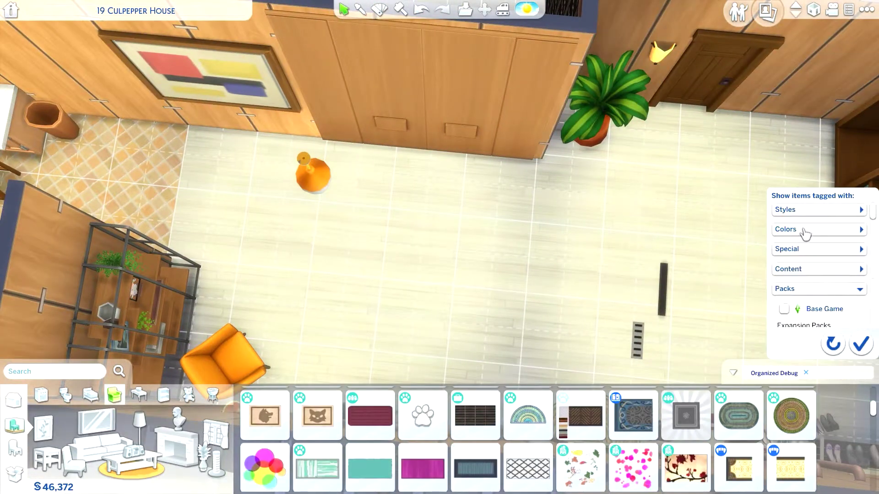
key(period)
key(period)
key(bracketleft)
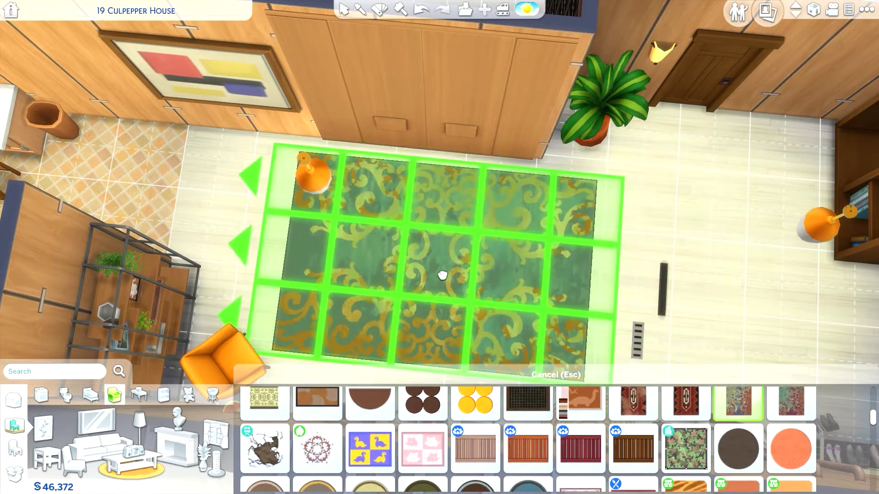
click(414, 277)
Step: Shrink the rug and move it under the orange armchair beside the open metal shelf
drag(414, 277, 504, 232)
click(504, 231)
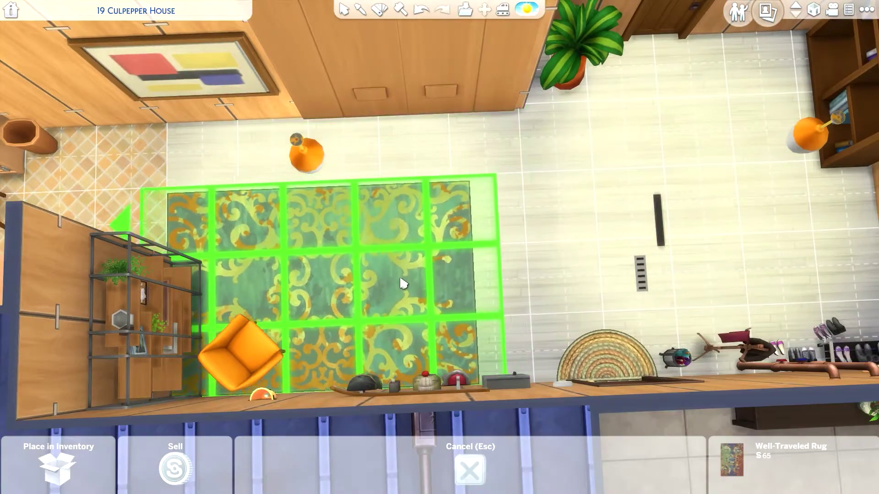
key(bracketleft)
click(332, 320)
drag(332, 320, 559, 314)
scroll(558, 314, up, 3)
Step: Reposition the orange armchair in the rug's corner and delete the wall sconce behind it
click(396, 257)
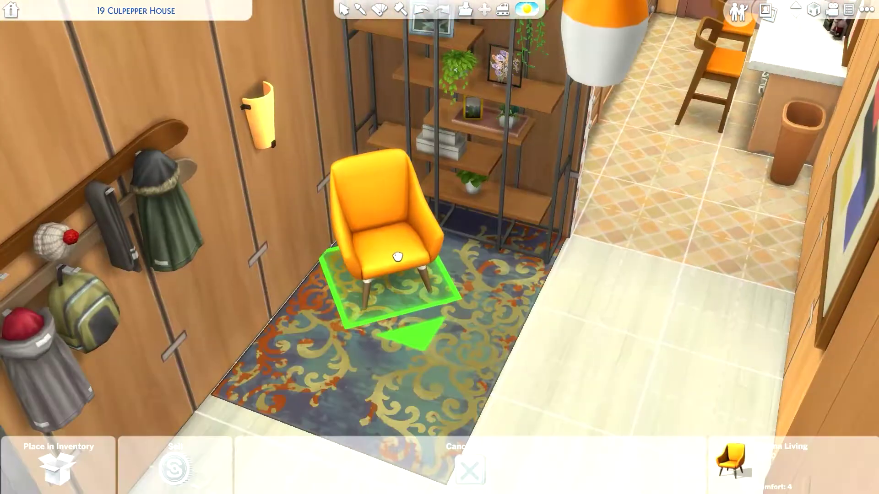
click(397, 257)
key(Delete)
Step: Place the orange-tray lamp decor with succulents and books on the upper level of the metal shelf
click(163, 395)
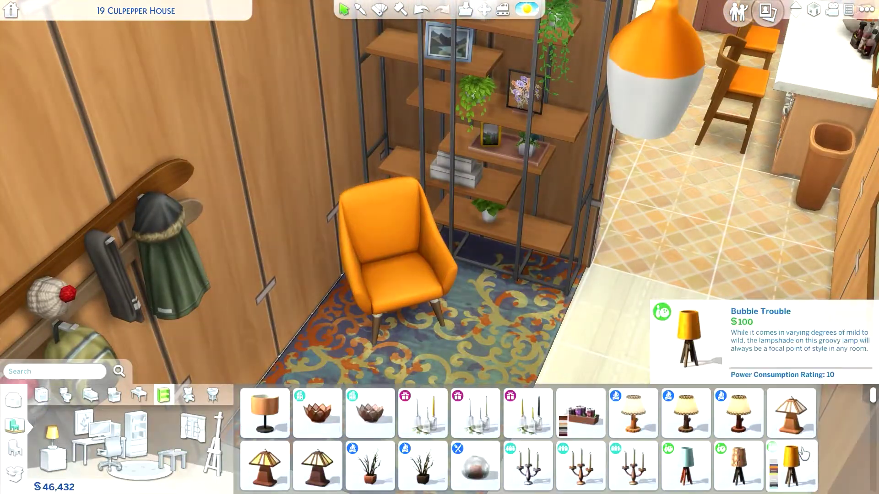
click(685, 464)
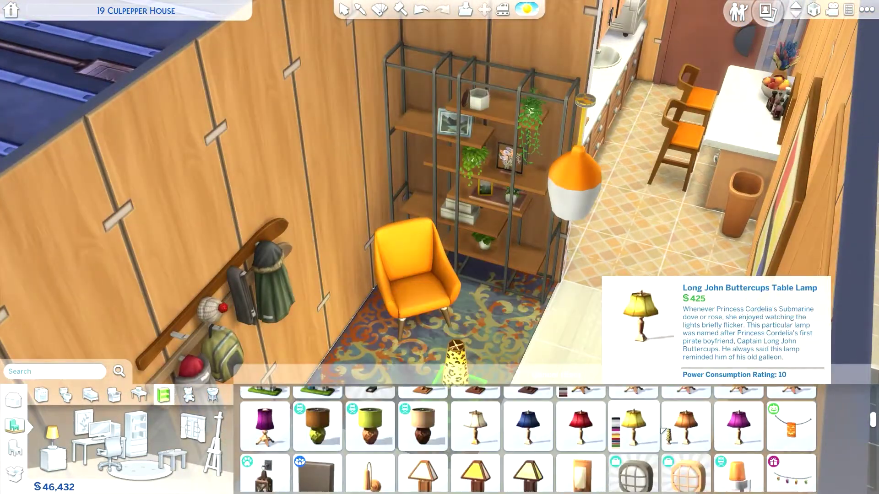
scroll(662, 429, down, 1)
click(672, 411)
click(477, 426)
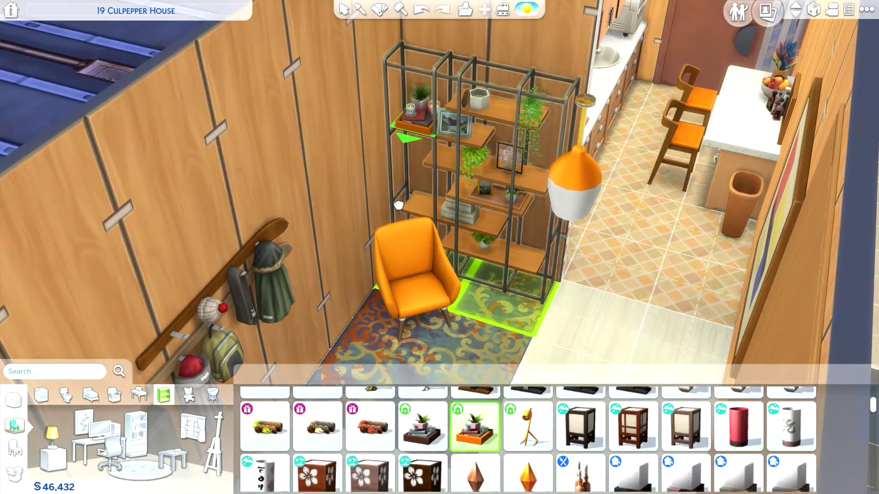
click(409, 131)
Step: Hang the Stay Weirder poster in the dark frame on the wall between the coat rack and the armchair
click(83, 422)
scroll(528, 446, down, 10)
click(527, 449)
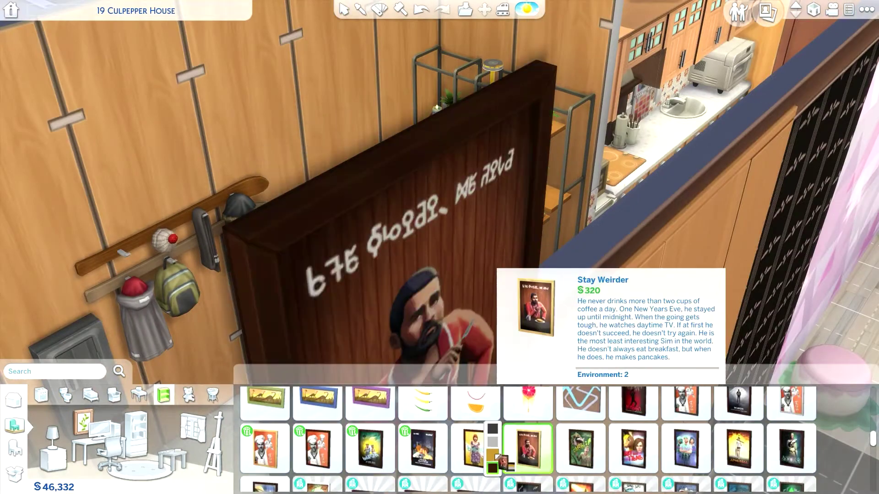
click(493, 455)
click(331, 196)
Step: Adjust the position of the Well-Traveled Rug in front of the metal shelf
scroll(555, 245, down, 3)
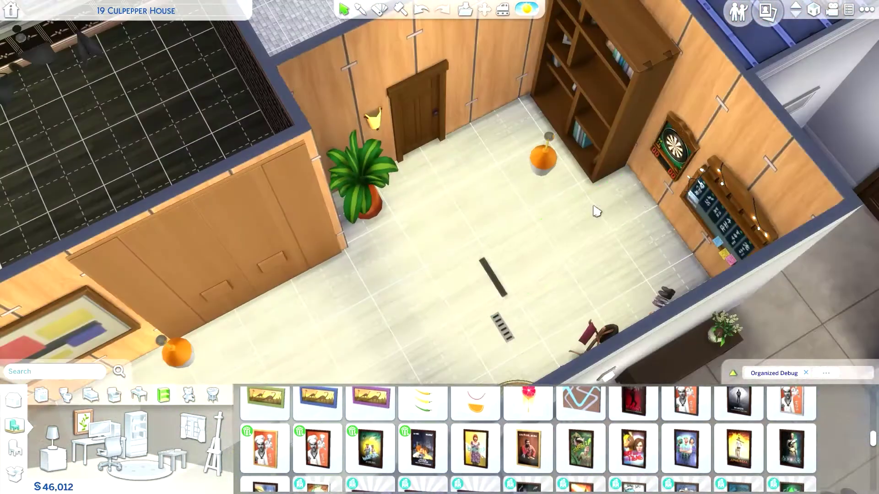
drag(596, 212, 495, 307)
scroll(444, 280, up, 2)
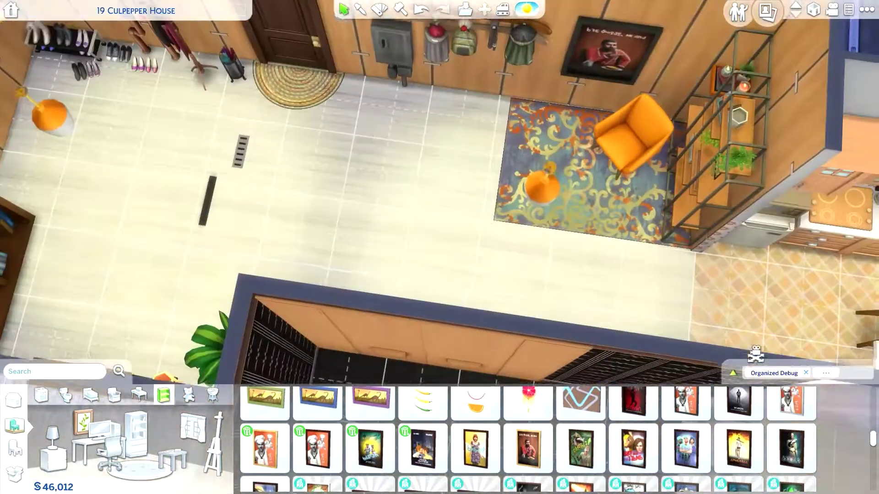
click(612, 200)
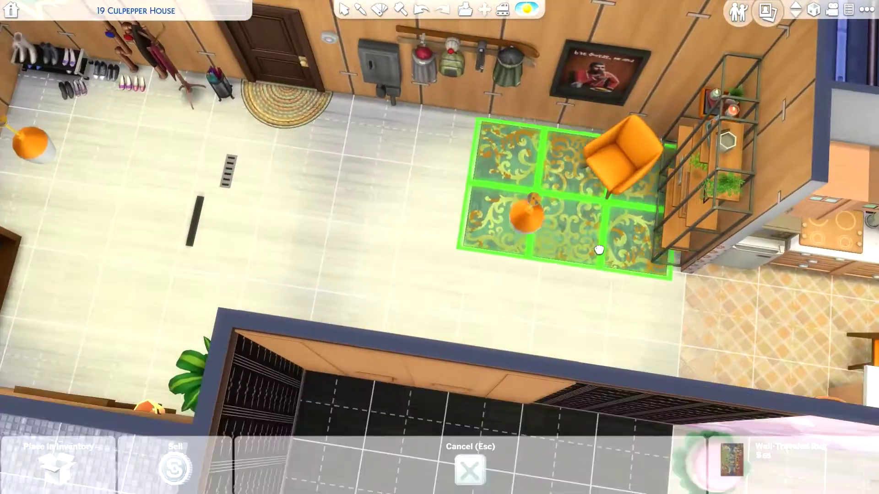
click(613, 200)
Step: Hang a trailing potted plant in the corner behind the armchair and set the small cacti on the orange side table
click(122, 402)
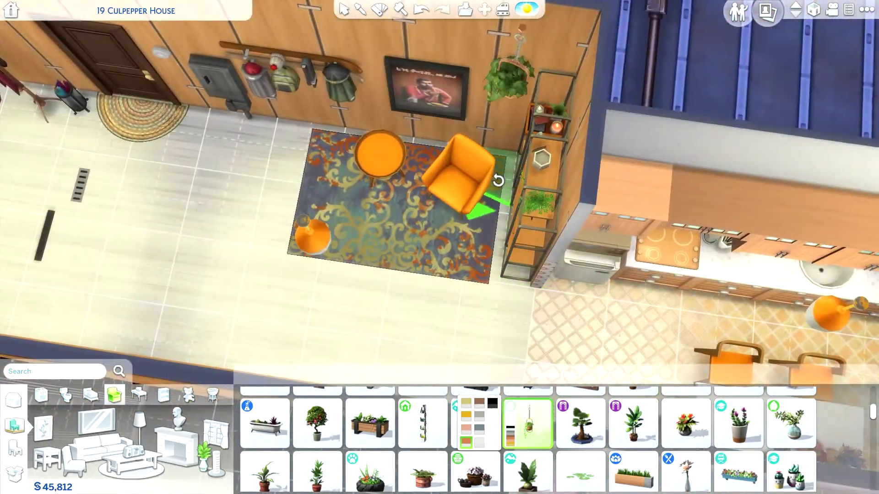
click(497, 181)
click(746, 378)
click(603, 183)
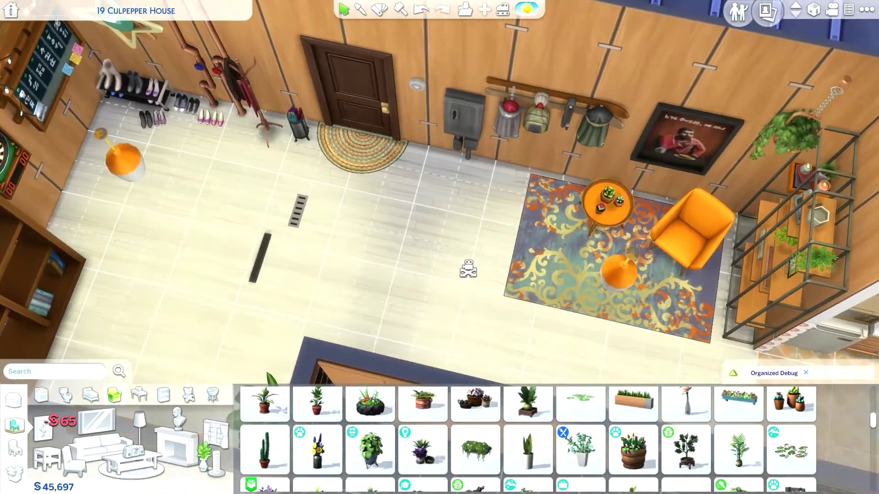
Step: Place the Rumpus Room Bar near the wooden door, turned so its back faces the dartboard wall
click(139, 395)
click(181, 456)
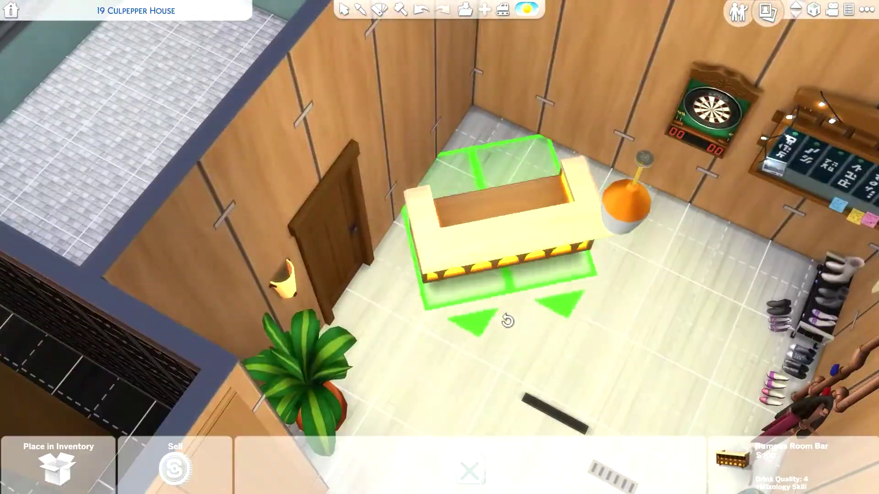
drag(507, 320, 510, 240)
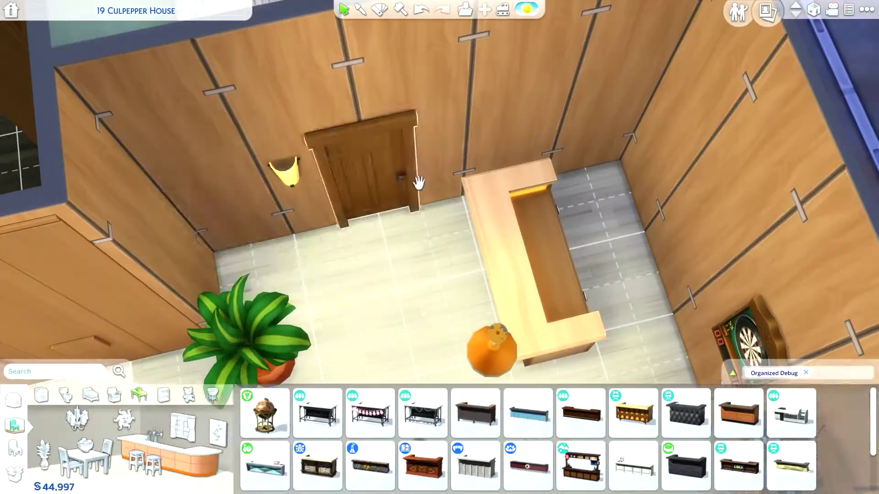
Step: Rearrange the entrance beside the bar: potted plant in the closet corner, wooden door next to it, sconce between door and bar
click(243, 339)
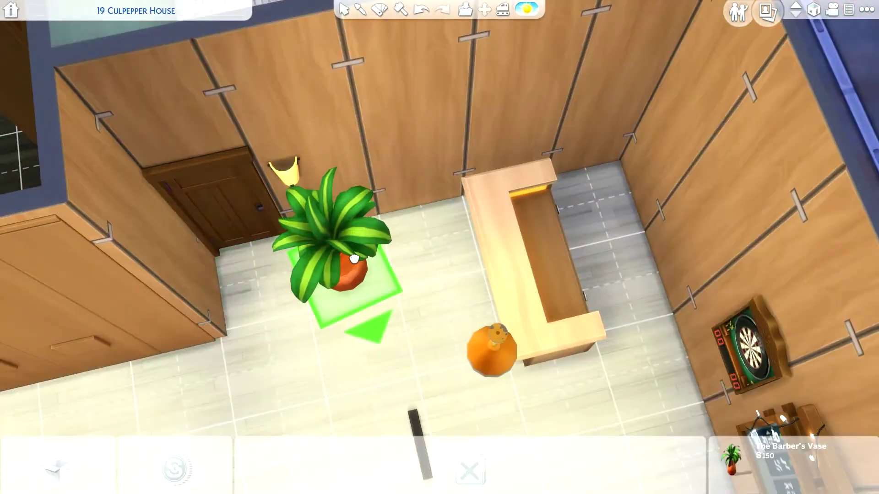
click(275, 264)
click(251, 183)
click(359, 159)
click(292, 177)
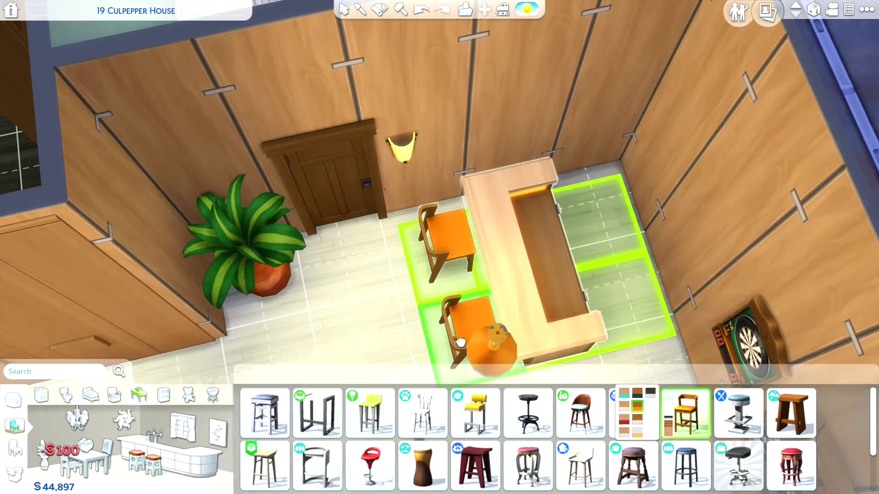
Step: Hang the calendar and corkboard organizer on the kitchen wall above the trash bin
scroll(634, 465, down, 1)
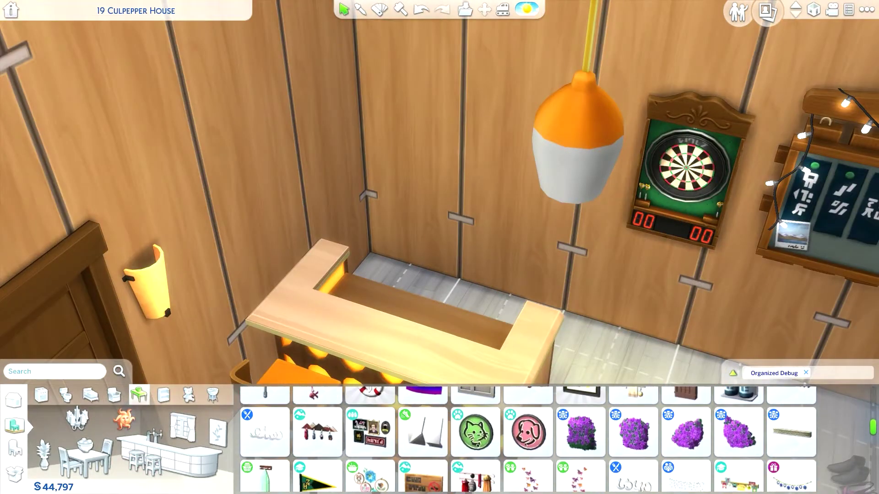
click(203, 412)
scroll(442, 280, down, 5)
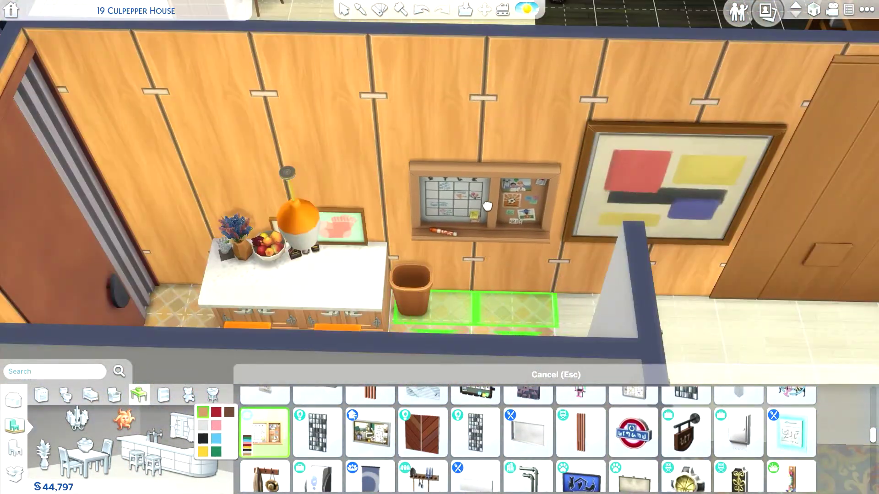
click(488, 206)
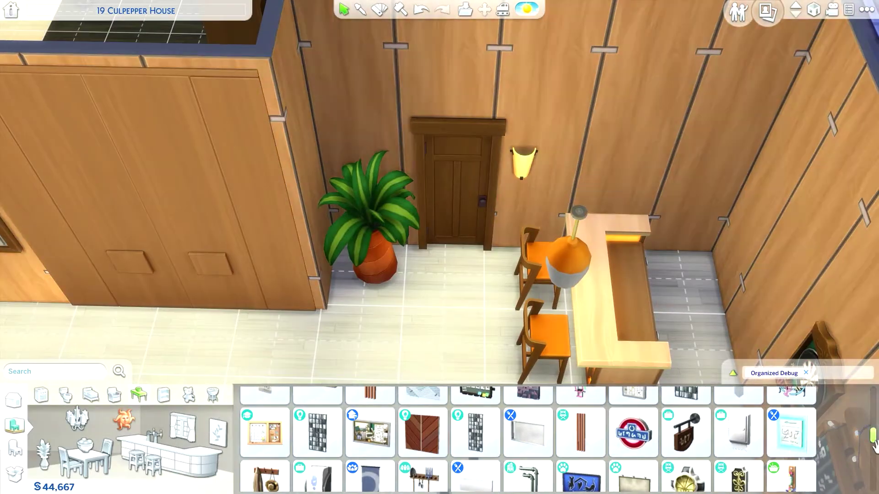
Step: Hang the fishing net with buoys behind the bar and the palm-tree neon sign on the wall beside the sconce
click(634, 450)
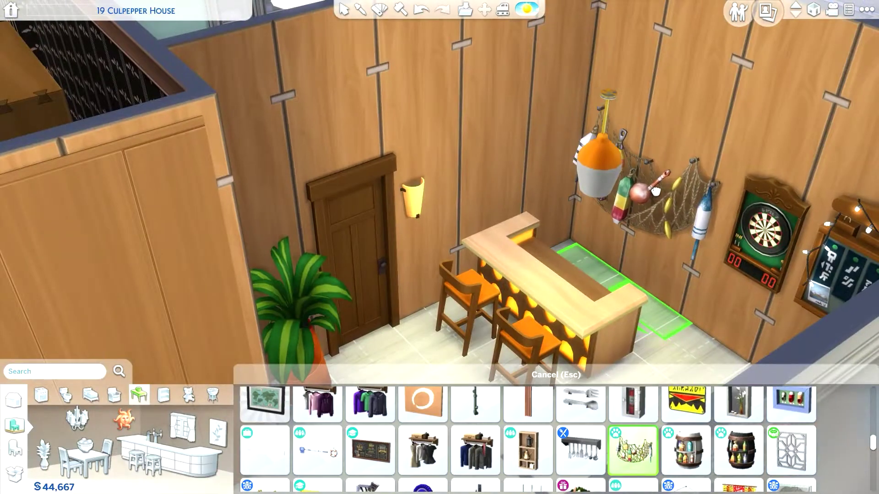
click(655, 167)
scroll(655, 167, up, 3)
drag(873, 443, 874, 468)
click(791, 405)
click(419, 183)
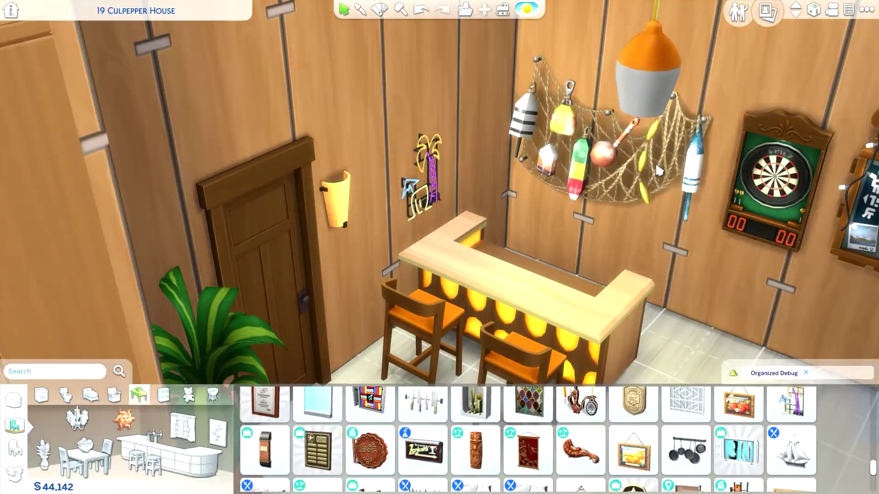
Step: Hang the cocktail-glass parrot neon sign beside the palm-tree sign, near the bar's corner
scroll(721, 443, up, 3)
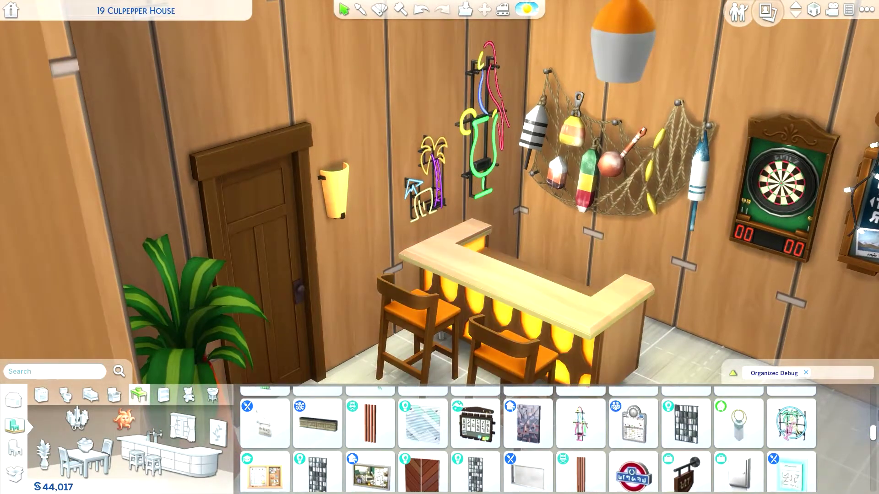
click(797, 430)
click(483, 162)
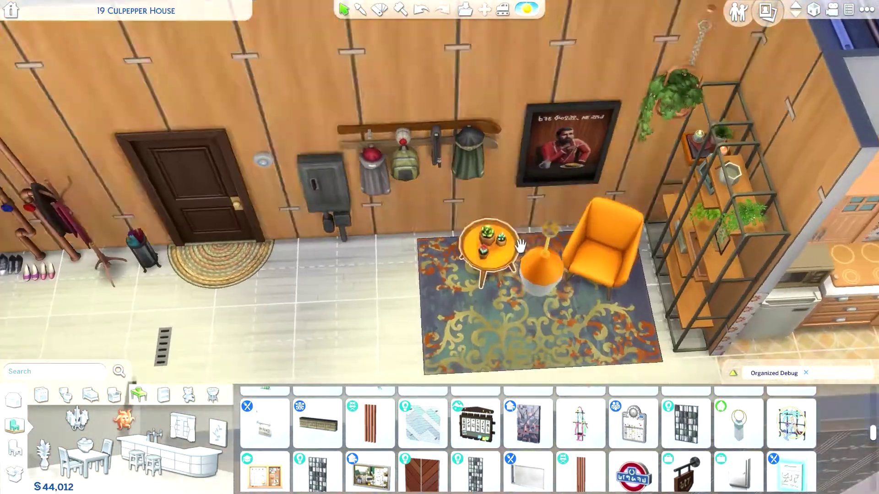
Step: Place a white corner bathtub with brass taps in the bathroom corner near the window wall
scroll(521, 246, down, 5)
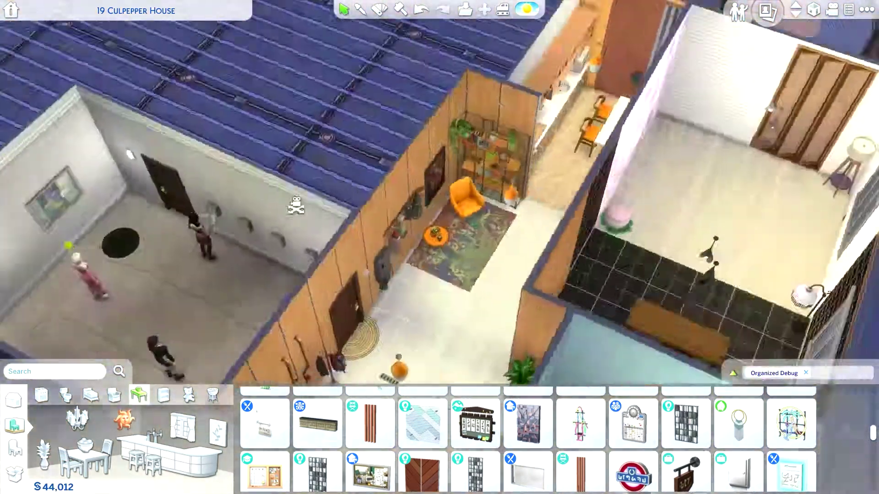
scroll(690, 290, up, 5)
click(65, 395)
click(181, 463)
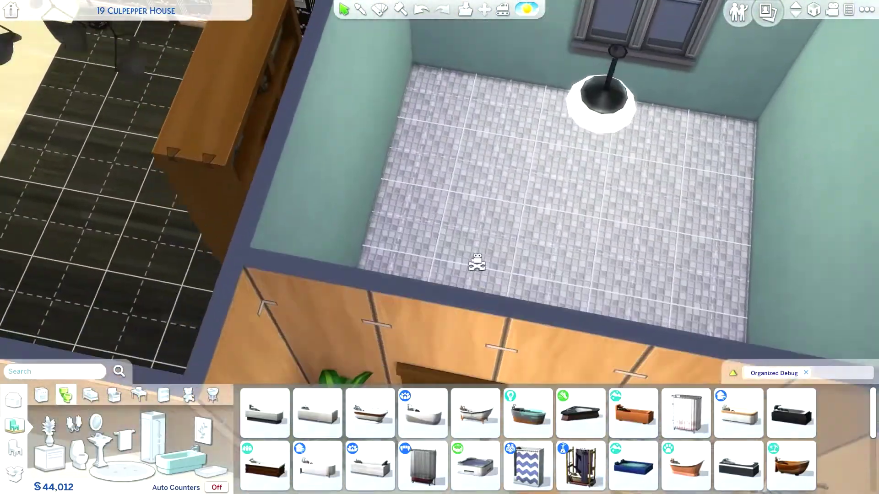
scroll(746, 421, down, 3)
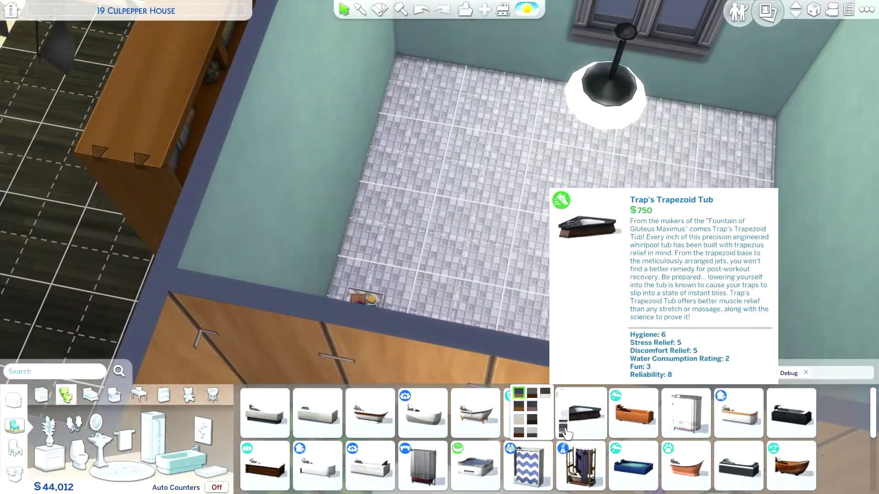
scroll(591, 440, down, 5)
click(650, 392)
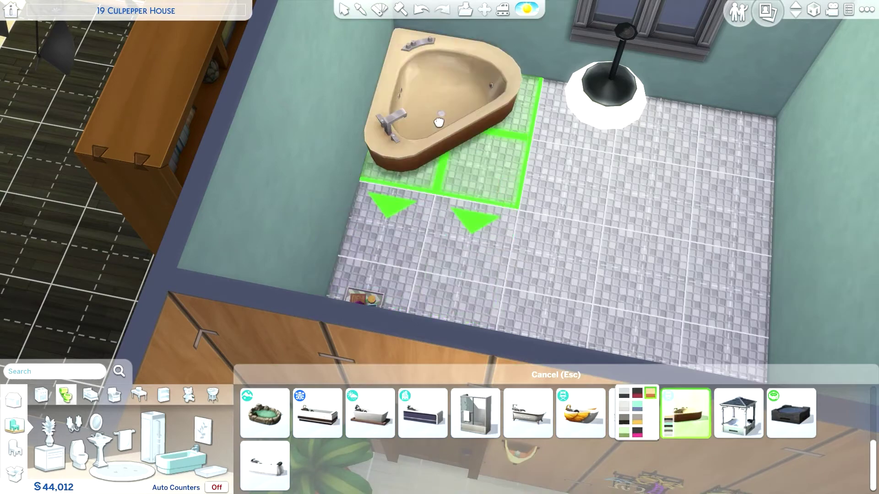
Step: Place the Crystal Box Shower Stall in the corner across from the tub and hang a grey blind on the bathroom window
click(161, 447)
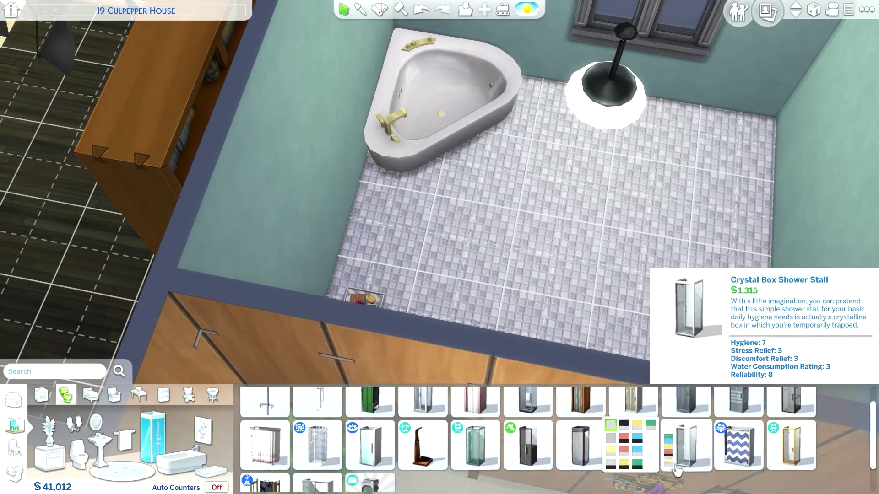
click(702, 130)
click(139, 395)
click(183, 428)
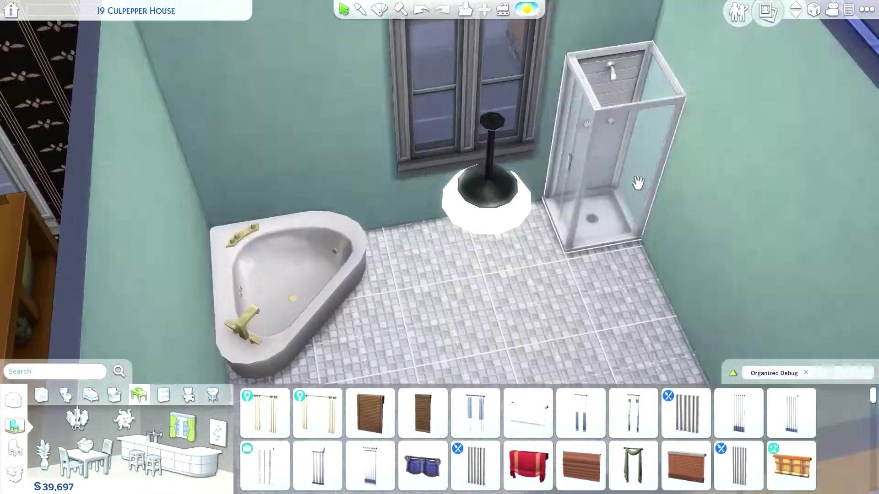
click(475, 413)
click(317, 466)
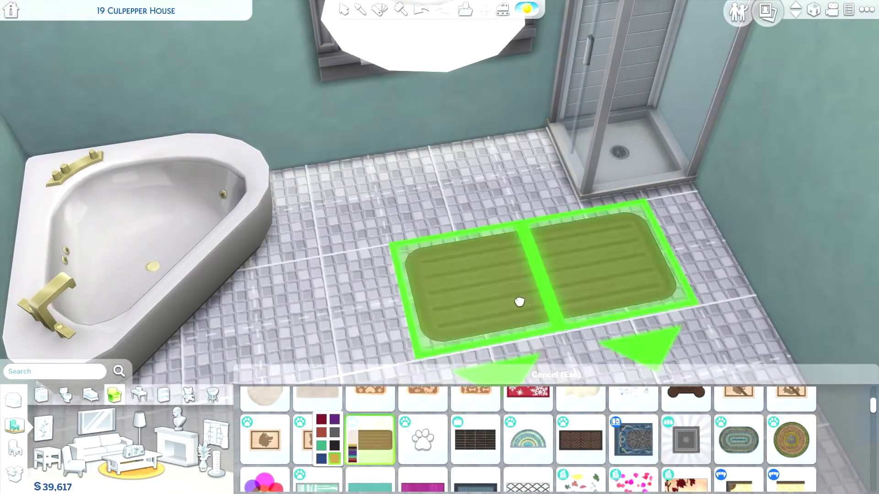
Step: Lay grey ribbed bath mats beside the tub and shower, and add a wall towel rack and a toilet
click(542, 208)
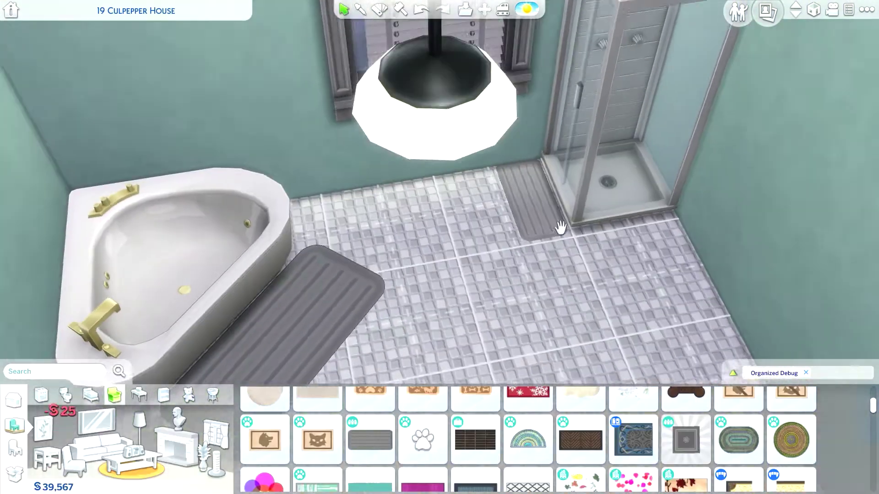
click(66, 395)
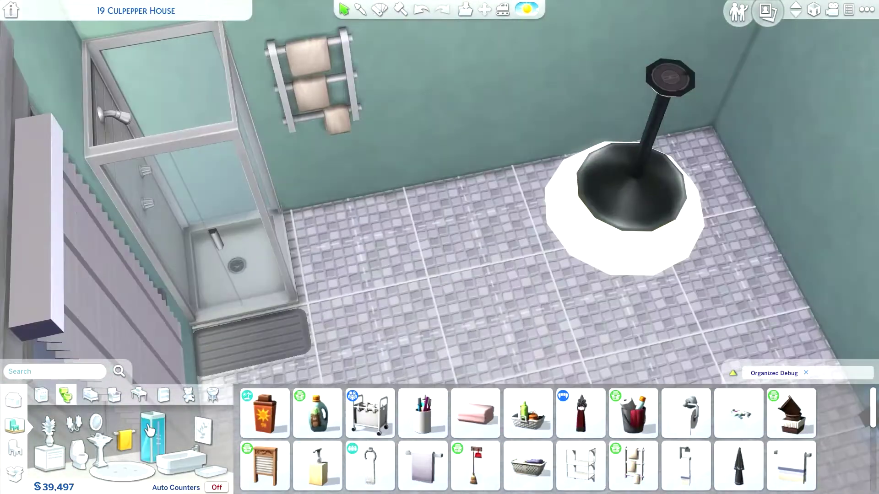
click(79, 453)
click(384, 298)
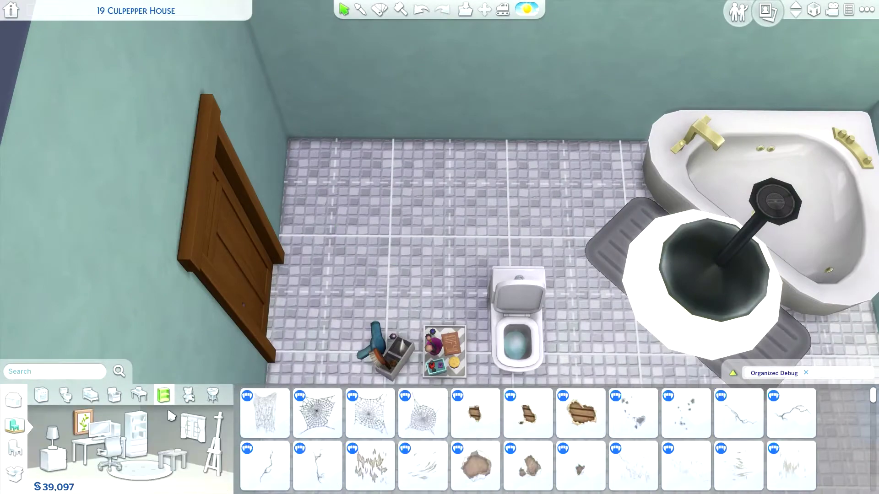
Step: Place a mint-green washing machine in the bathroom corner beside the wooden door
click(121, 471)
click(163, 395)
scroll(633, 439, down, 10)
click(634, 454)
click(572, 459)
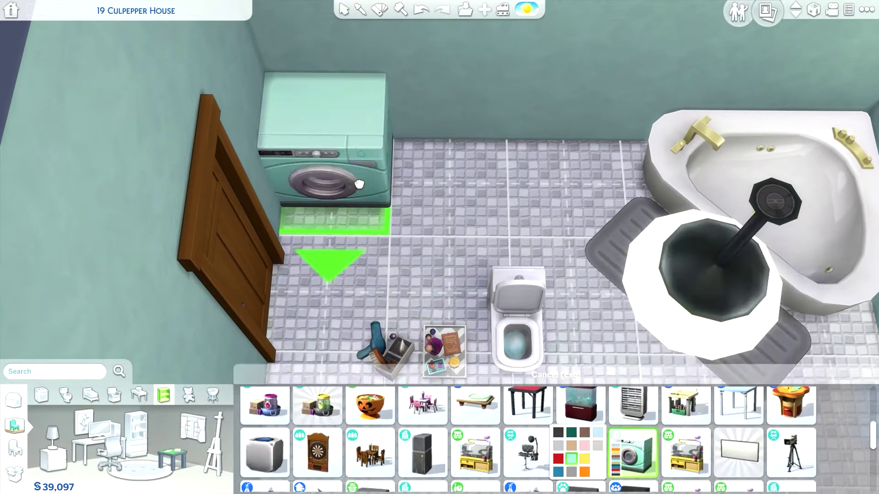
click(358, 186)
Step: Place a matching mint-green dryer directly beside the washing machine
scroll(370, 458, down, 1)
click(370, 466)
click(308, 472)
click(483, 197)
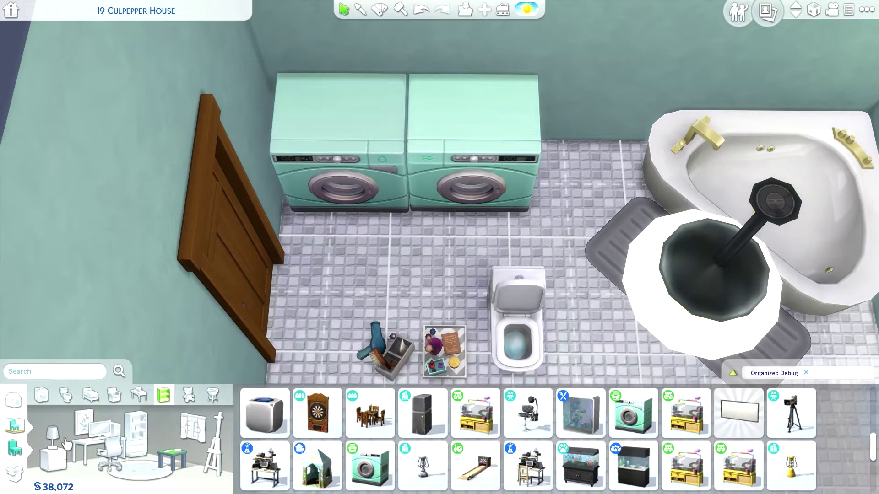
Step: Mount grey laundry shelves above the washer and dryer, and set Dabra Laundry Detergent on the dryer
click(107, 416)
scroll(80, 225, down, 1)
scroll(682, 440, down, 15)
scroll(641, 320, down, 2)
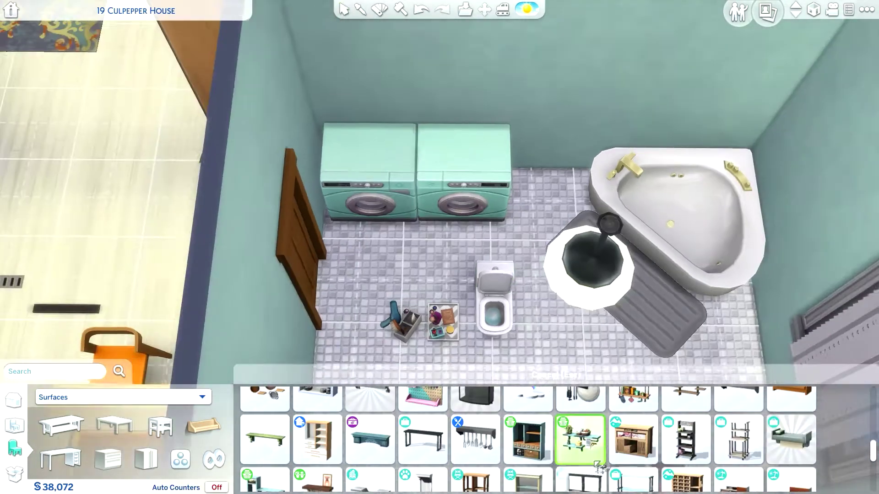
click(578, 446)
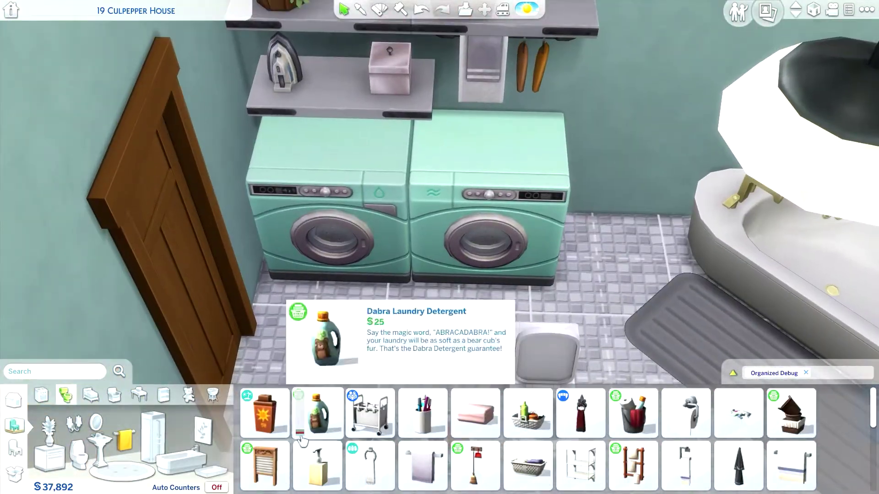
click(505, 174)
Step: Place two Wicker Whims Hampers, one black and one purple, where the black patterned wall meets the pink wall
scroll(639, 458, down, 3)
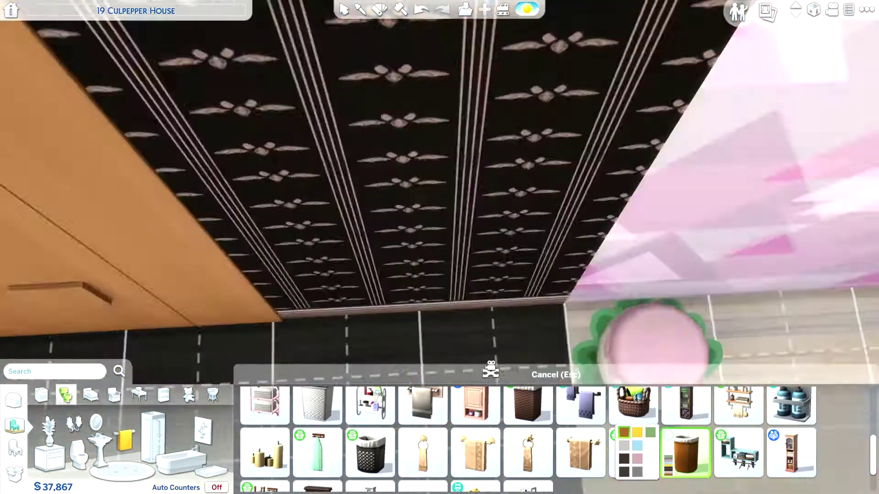
scroll(440, 261, up, 3)
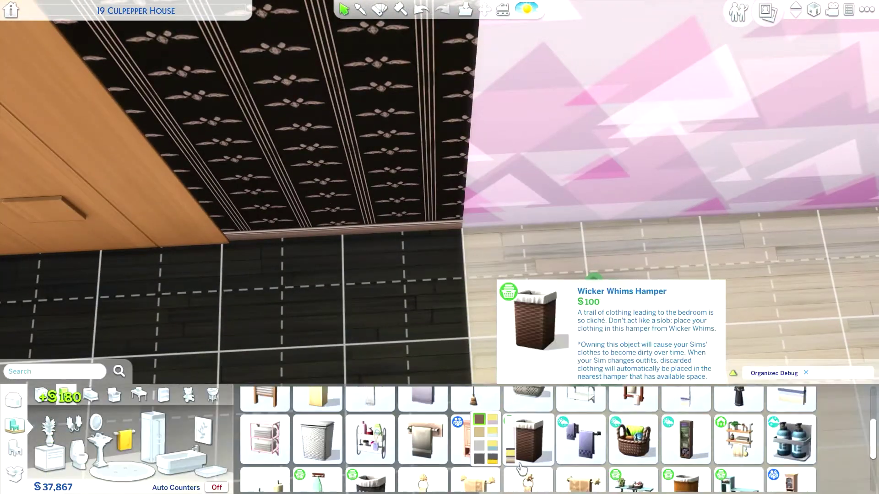
click(499, 263)
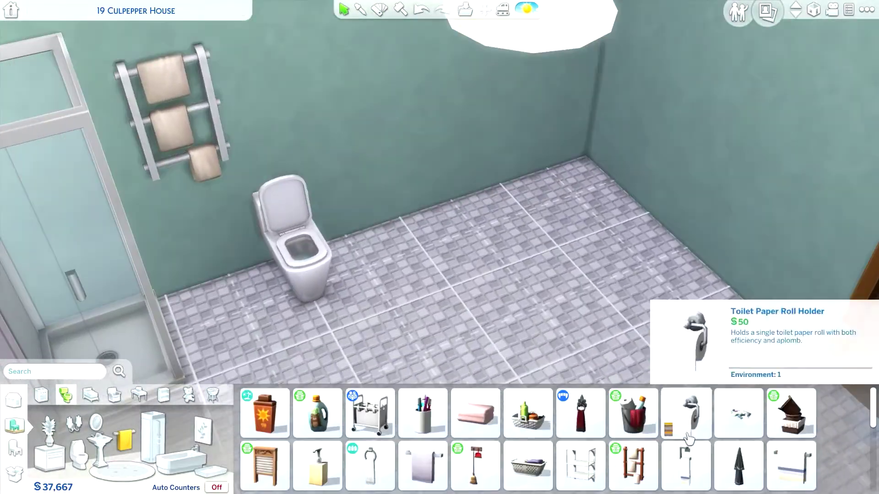
Step: Hang the Toilet Paper Roll Holder beside the toilet and place a grey wastebasket between the toilet and shower
click(329, 183)
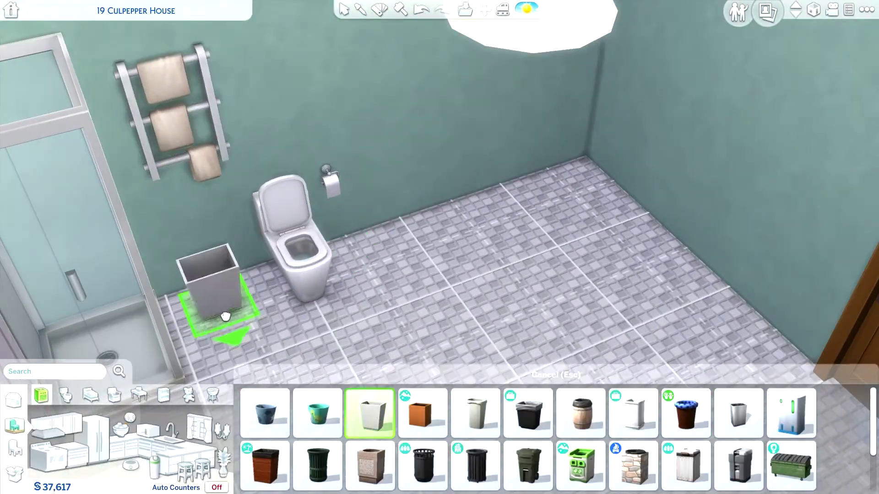
click(213, 275)
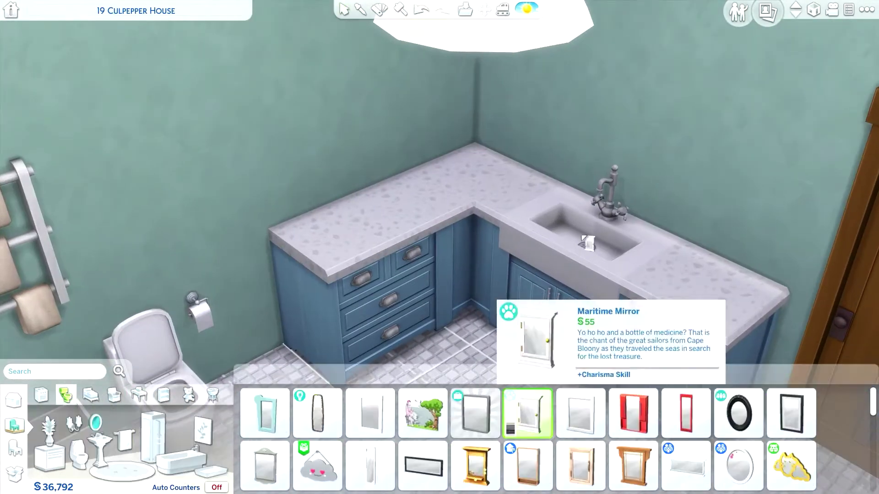
Step: Hang a wide white mirror on the wall above the bathroom sink
click(685, 467)
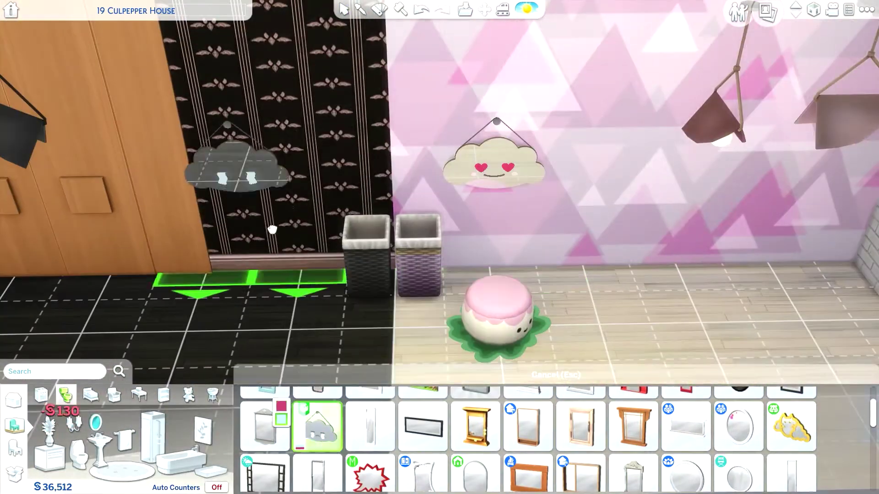
Step: Try heart-eyed cloud mirrors on the black and pink walls and look through other mirror designs
click(249, 252)
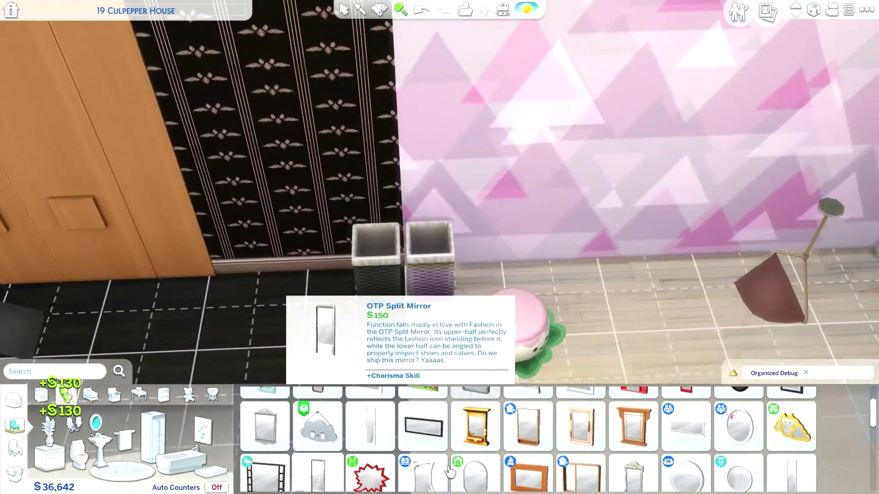
scroll(541, 440, down, 5)
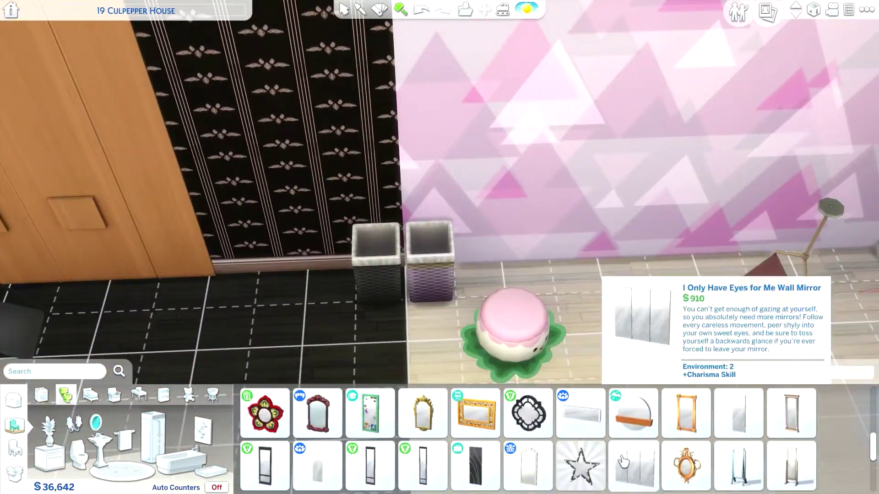
mouse_move(541, 458)
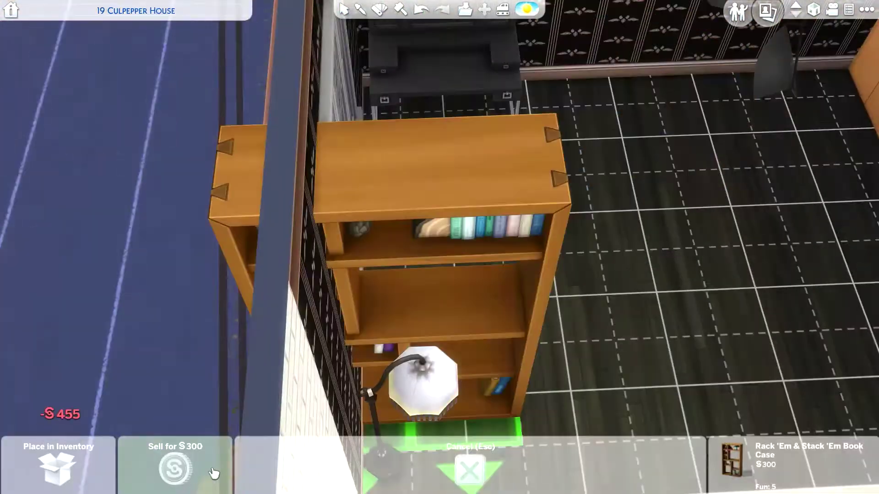
Step: Sell the Rack 'Em & Stack 'Em Book Case and place BroHill Story Time Bookshelves side by side, one against white brick, one against black wallpaper
click(214, 474)
click(743, 378)
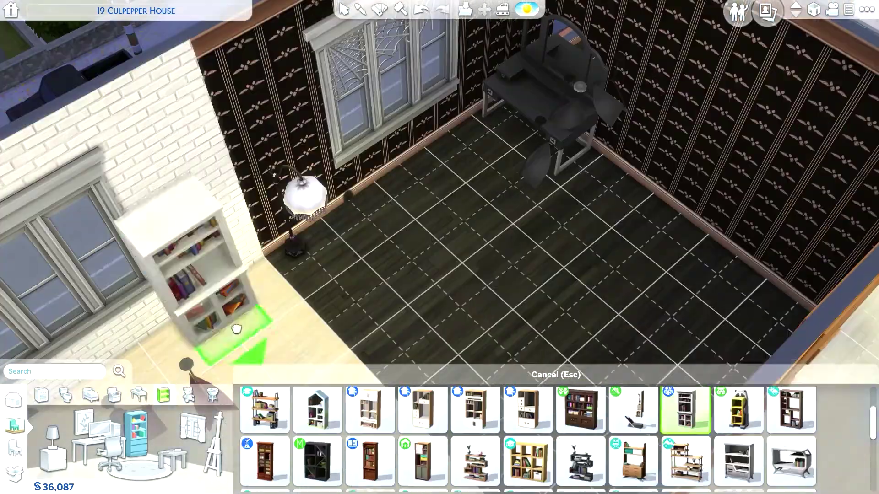
click(232, 324)
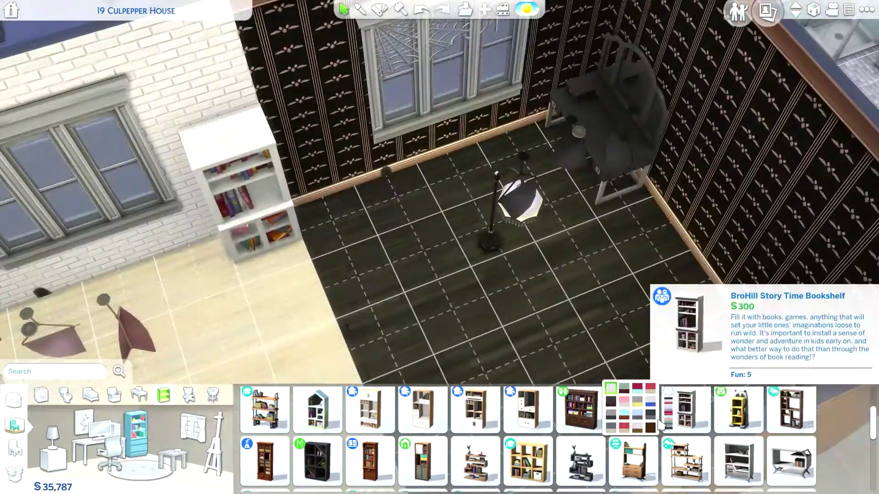
click(334, 219)
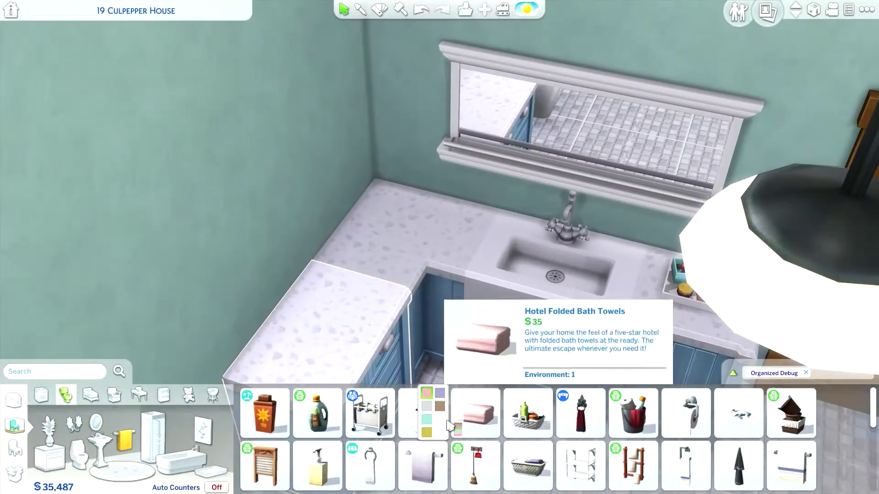
Step: Set grey Hotel Folded Bath Towels, a small brown bottle and a toothbrush cup in the corner of the bathroom counter
click(427, 406)
click(393, 205)
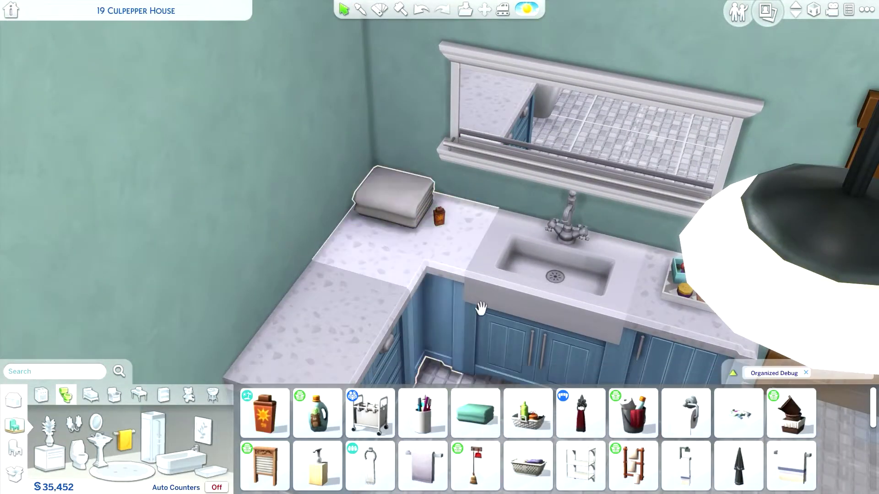
click(445, 287)
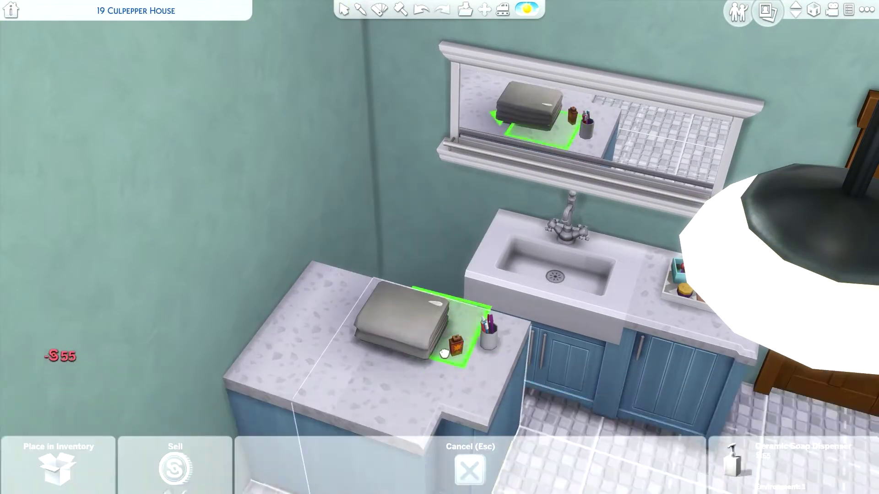
Step: Undo the accidental move of the corner counter and set the Ceramic Soap Dispenser beside the folded towels
scroll(412, 366, down, 2)
click(393, 384)
click(393, 274)
click(385, 320)
click(420, 10)
click(449, 329)
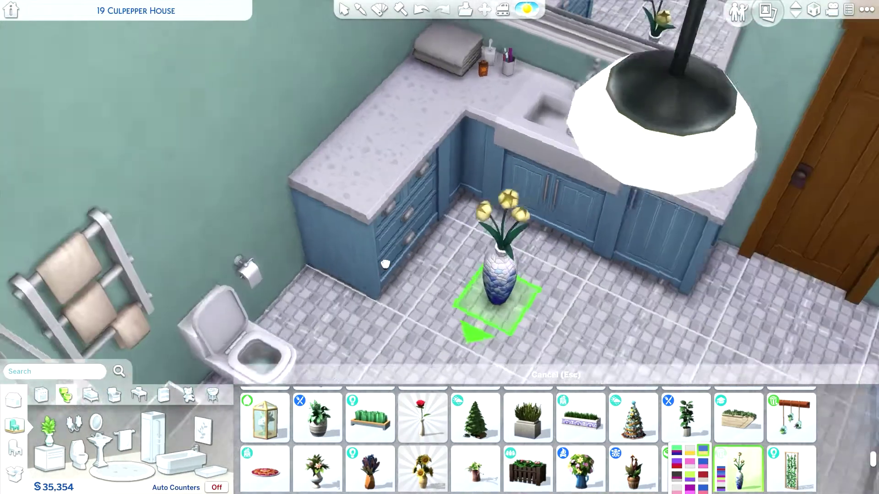
Step: Place a blue-and-white vase of yellow flowers beside the toilet and lay a semicircular braided rug before the sink
click(321, 281)
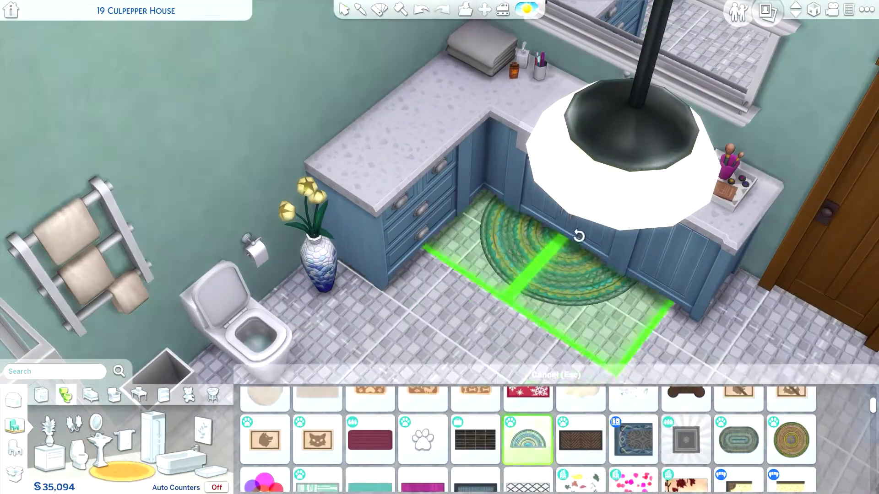
click(572, 235)
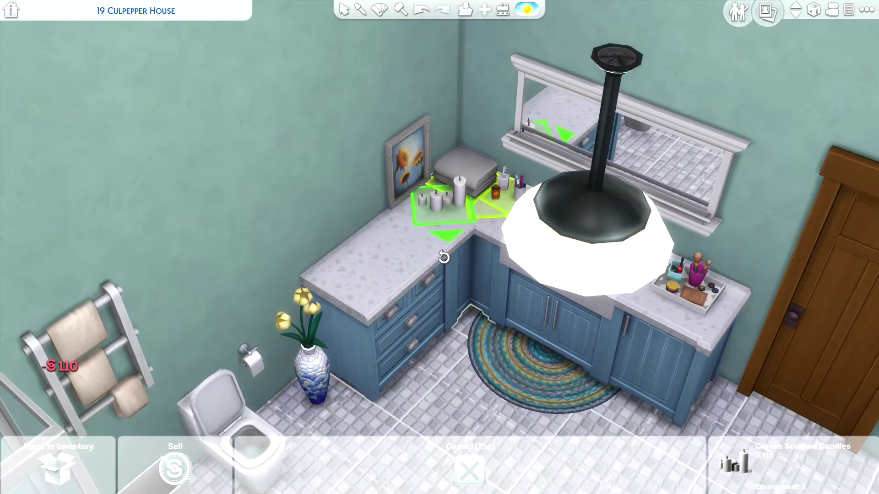
Step: Arrange scented candles and a tissue box on the counter, and hang a blue macramé hoop on the wall above it
click(412, 210)
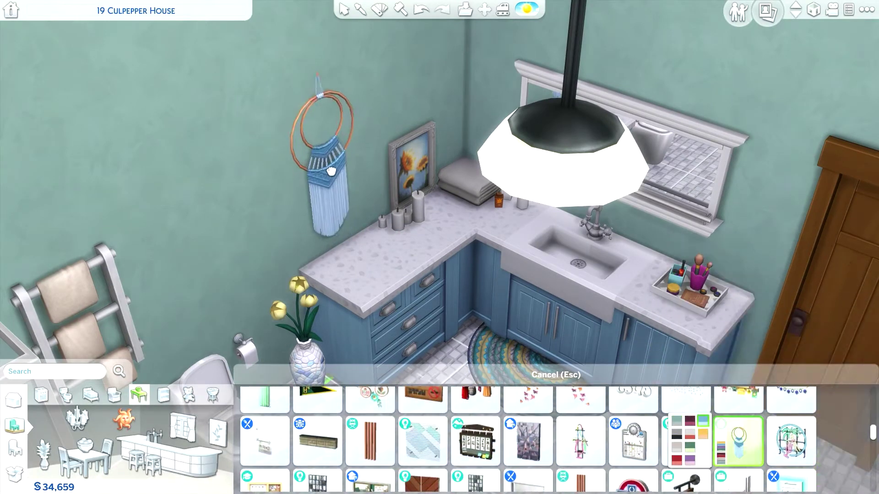
click(330, 170)
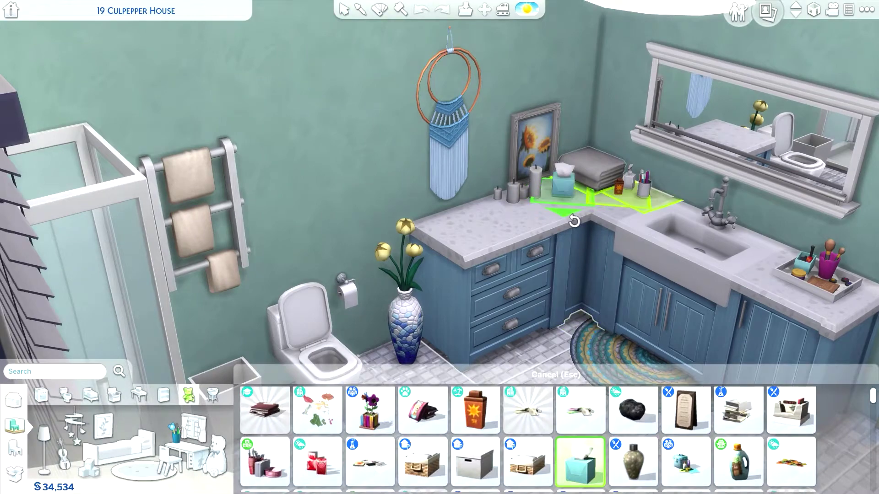
Step: Hang the green tree artwork on the bathroom wall beside the corner bathtub
scroll(439, 197, down, 5)
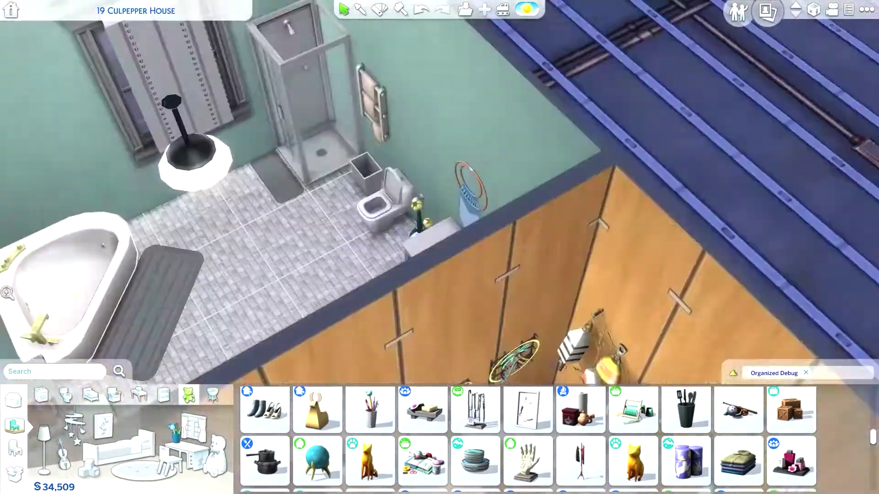
scroll(359, 167, up, 3)
click(103, 426)
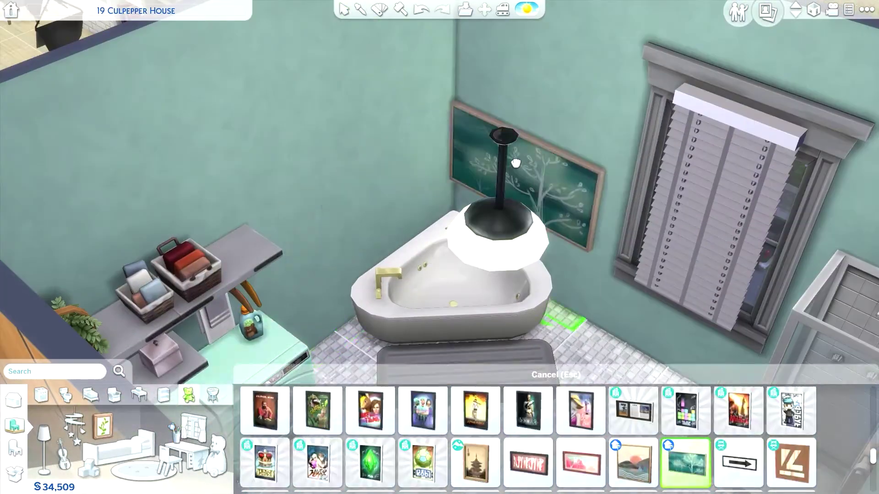
click(350, 178)
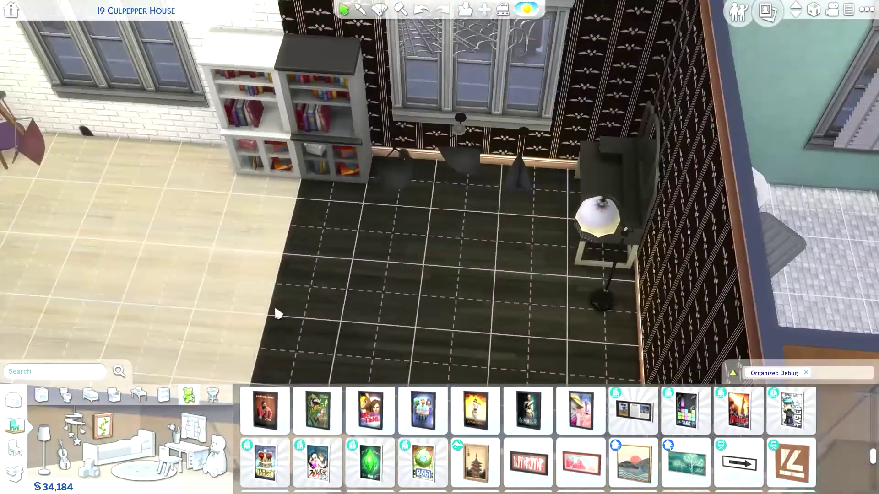
Step: Cover the bare panelled wall of the balcony with red brick to match the surrounding exterior
drag(418, 290, 659, 310)
scroll(354, 342, down, 10)
click(796, 6)
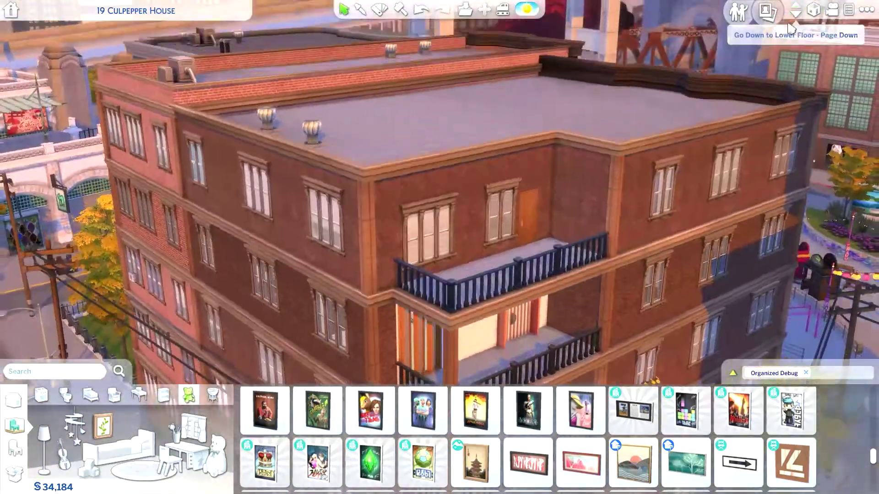
click(796, 15)
scroll(677, 179, up, 5)
drag(677, 179, 709, 206)
scroll(709, 207, up, 5)
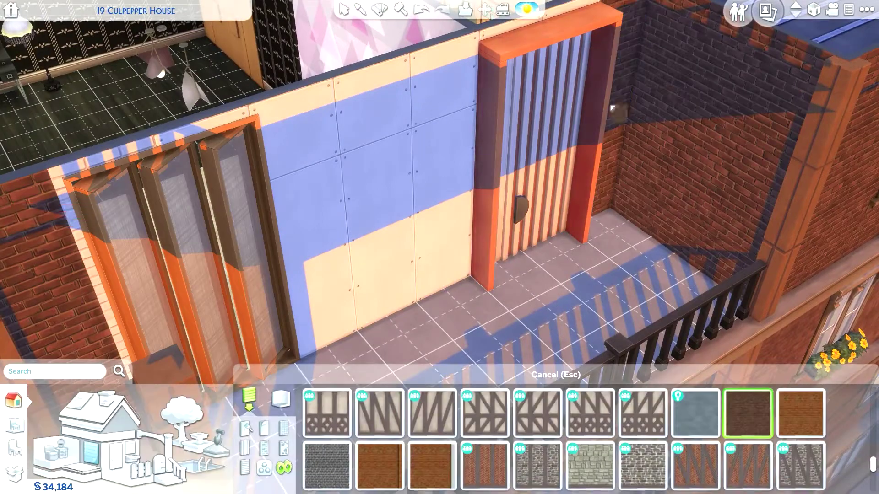
click(454, 192)
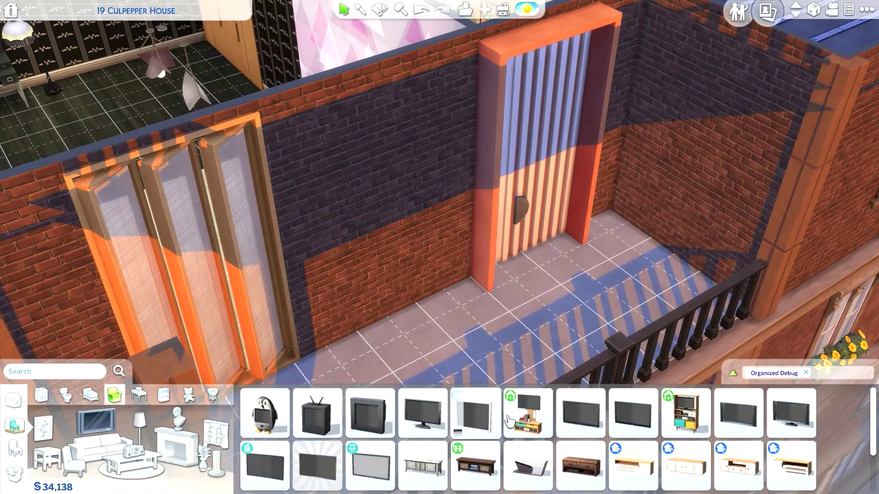
Step: Mount a large flat-screen TV on the balcony's brick wall and set a white rounded TV stand beneath it
click(738, 413)
click(379, 179)
scroll(458, 256, down, 5)
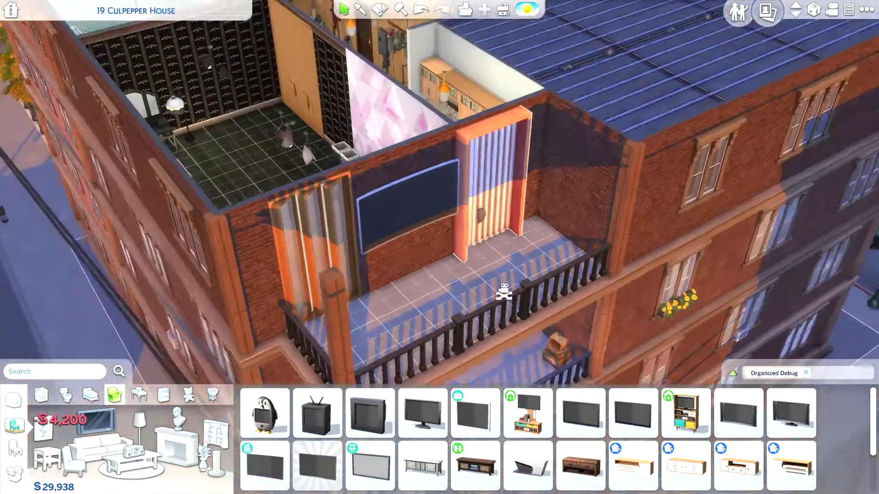
scroll(504, 291, up, 5)
scroll(721, 440, down, 2)
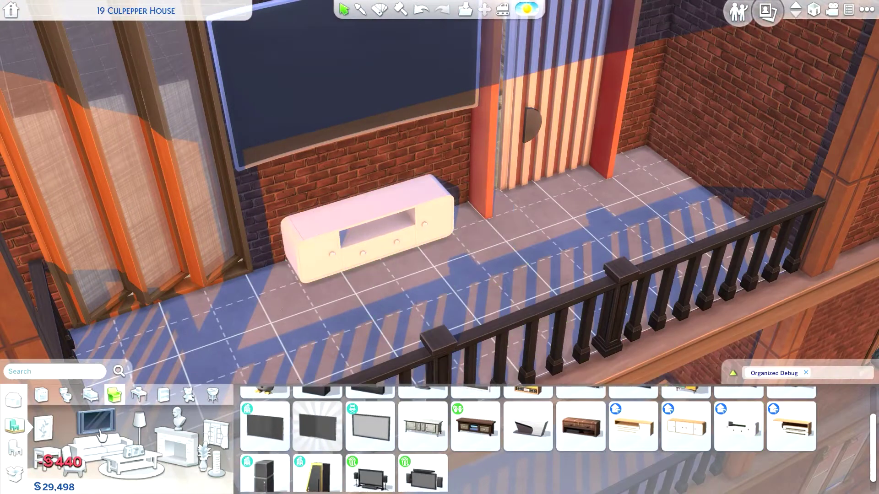
Step: Place a small red speaker on the TV stand and mount a wall speaker beyond the striped door
scroll(316, 462, down, 1)
click(318, 468)
click(382, 428)
scroll(549, 183, down, 2)
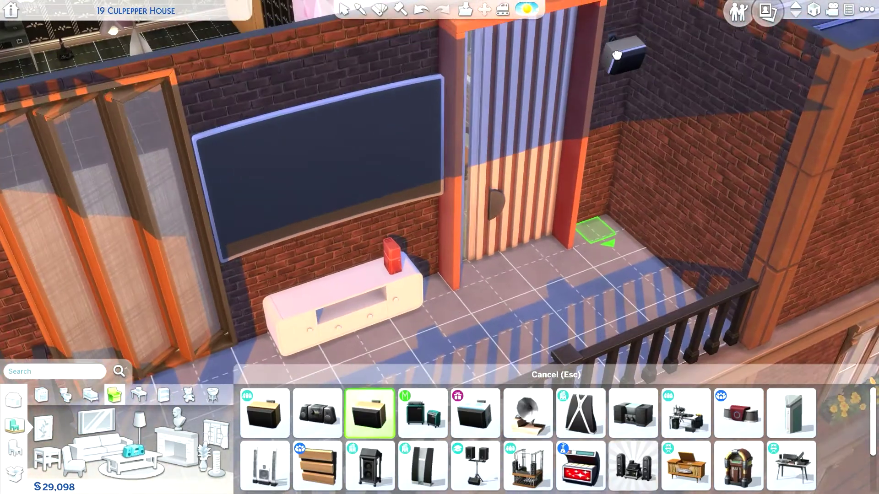
click(626, 52)
Step: Cover the whole balcony floor with dark diamond-plate metal flooring
click(13, 401)
click(83, 468)
click(284, 466)
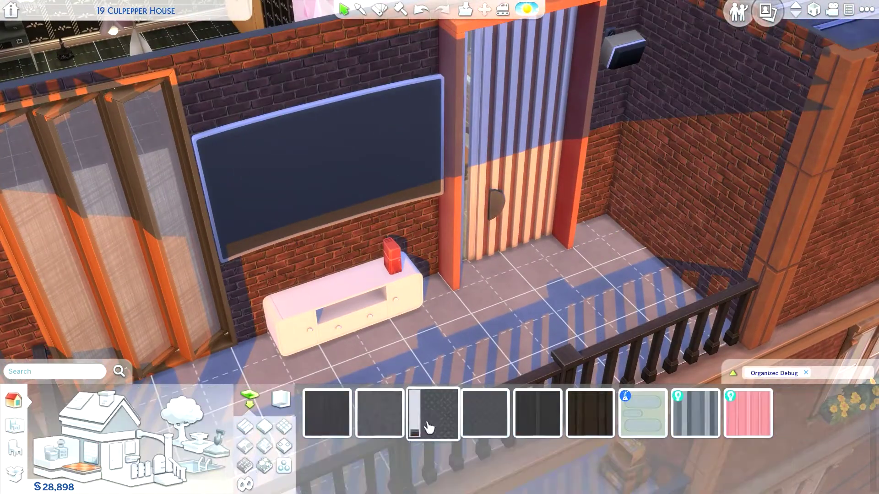
shift+click(552, 292)
Step: Place a three-seat sofa with throw pillows against the balcony's long railing, facing the TV
click(23, 426)
click(100, 447)
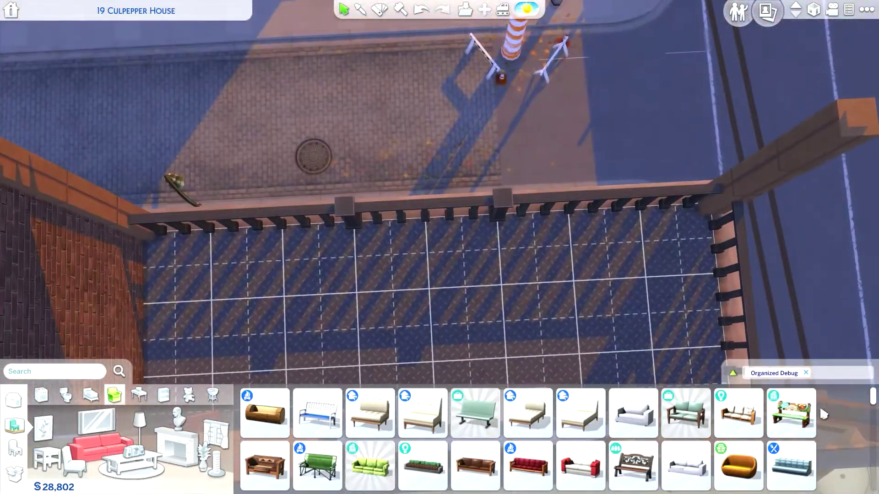
drag(873, 405, 873, 433)
scroll(481, 451, down, 5)
click(372, 415)
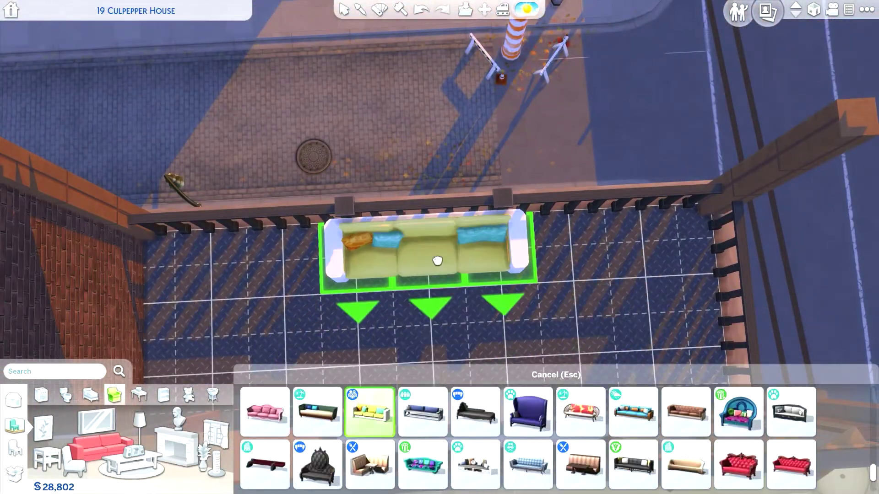
click(451, 234)
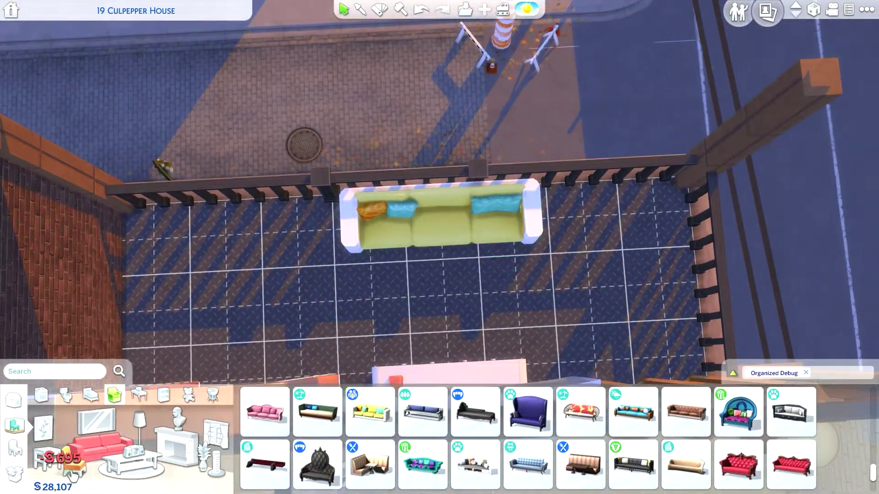
Step: Add a pile of floor cushions on one side of the sofa and an angled armchair on the other
click(73, 475)
click(316, 413)
click(589, 244)
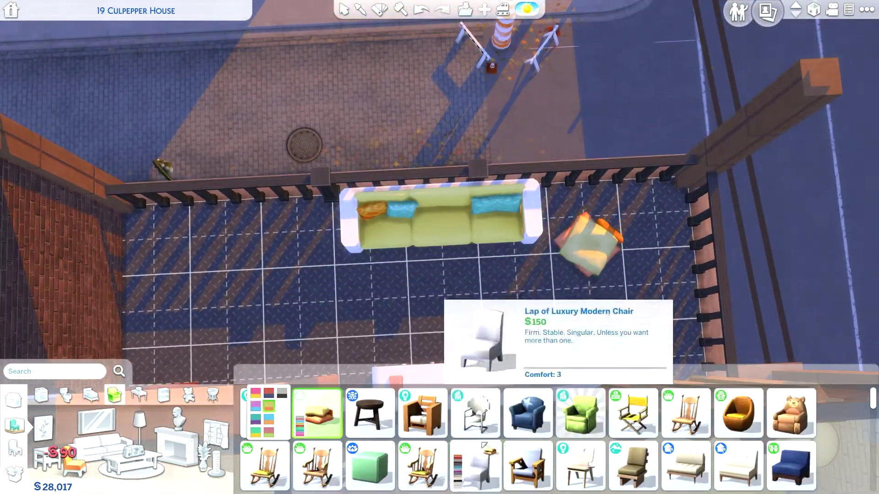
scroll(477, 465, down, 8)
click(634, 415)
click(295, 269)
scroll(487, 236, up, 3)
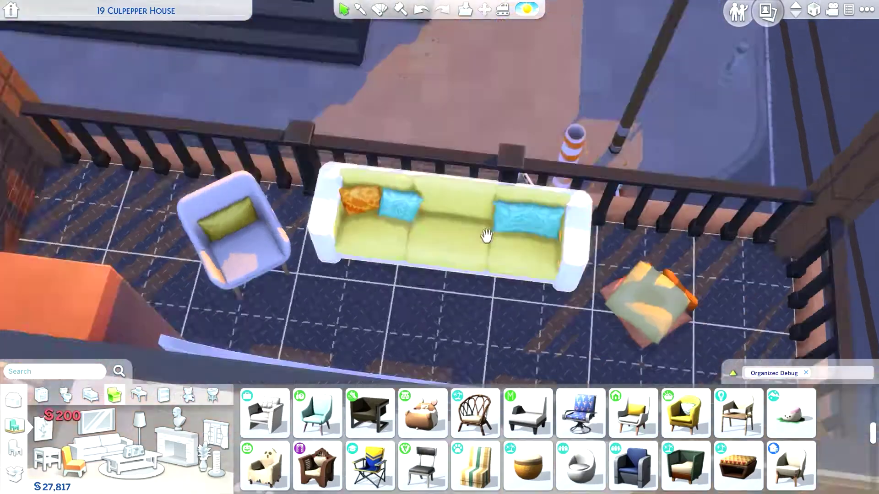
Step: Recolour the sofa and armchair in blue and the pile of floor cushions in teal and purple
click(379, 9)
click(461, 260)
click(460, 242)
click(243, 215)
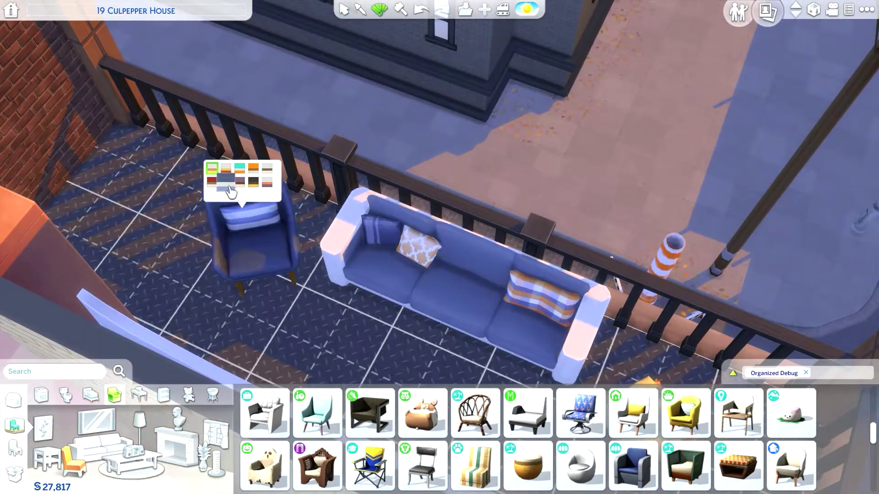
click(229, 190)
click(509, 257)
Step: String outdoor bulb lights with a pole along both the long and the short balcony railing
click(142, 417)
scroll(476, 439, down, 8)
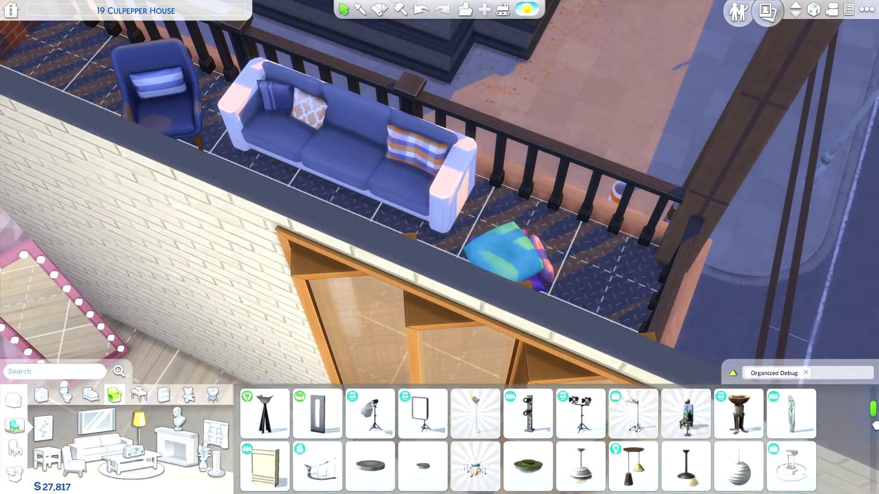
click(213, 394)
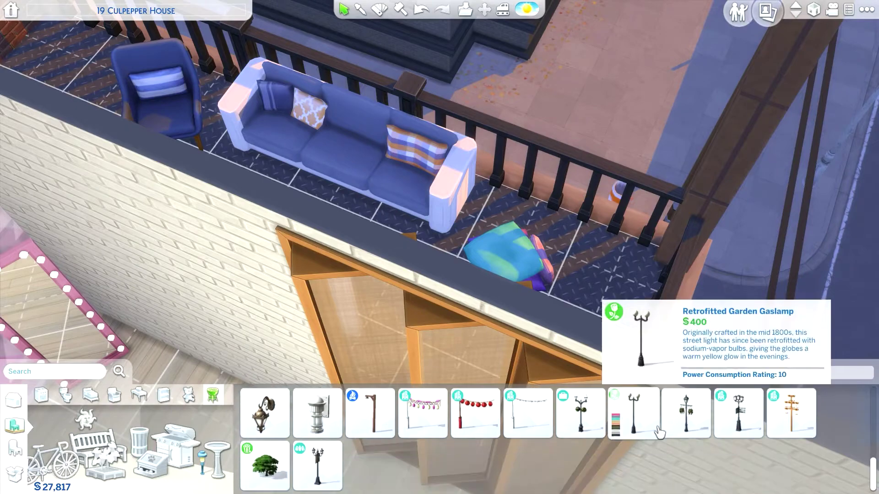
key(shift)
key(a)
scroll(412, 202, down, 2)
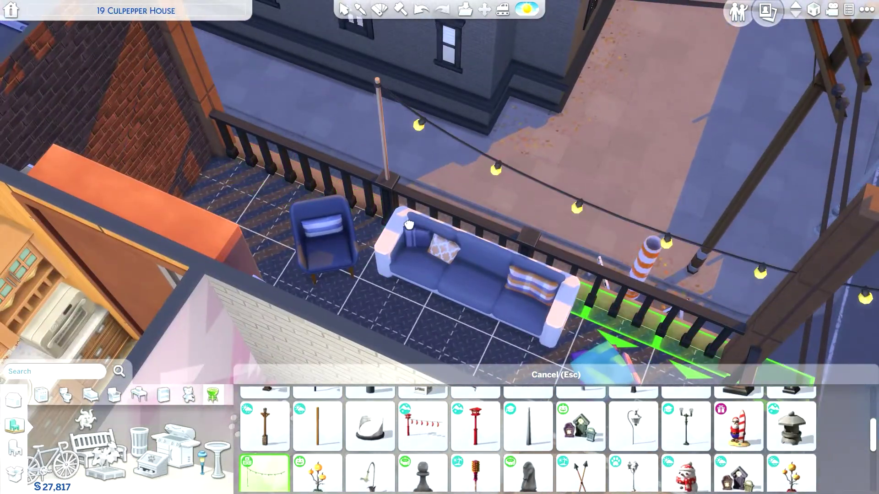
shift+click(338, 207)
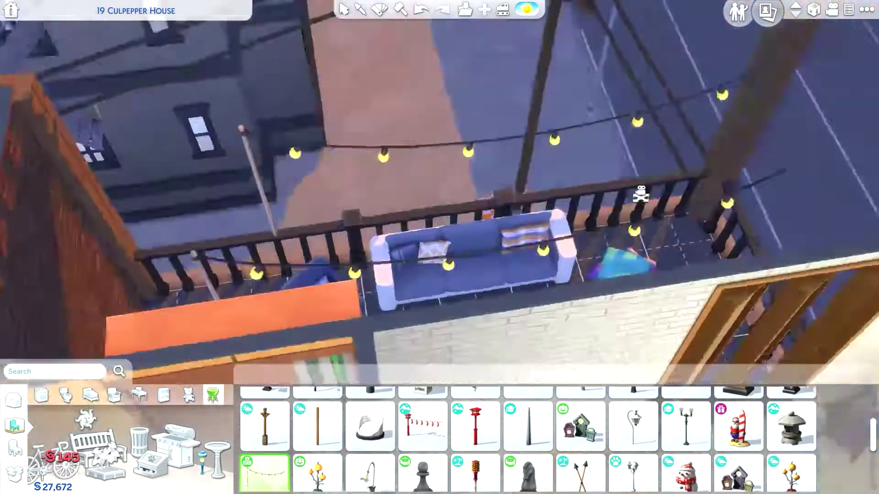
key(comma)
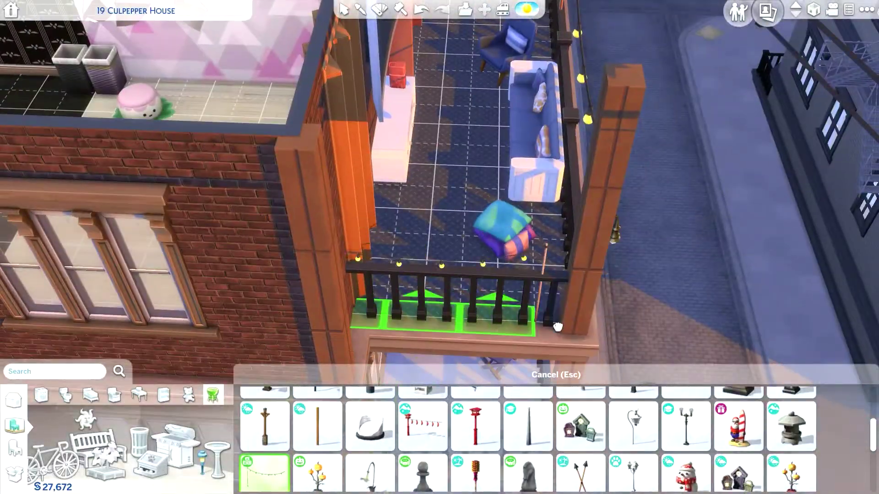
shift+click(571, 335)
key(Escape)
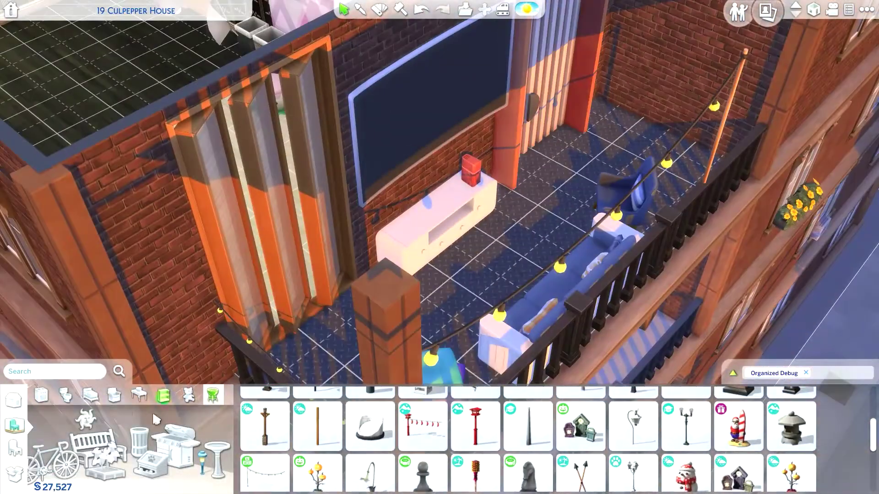
Step: Drape strands of small round fairy lights on the brick wall at the far end of the balcony
click(139, 394)
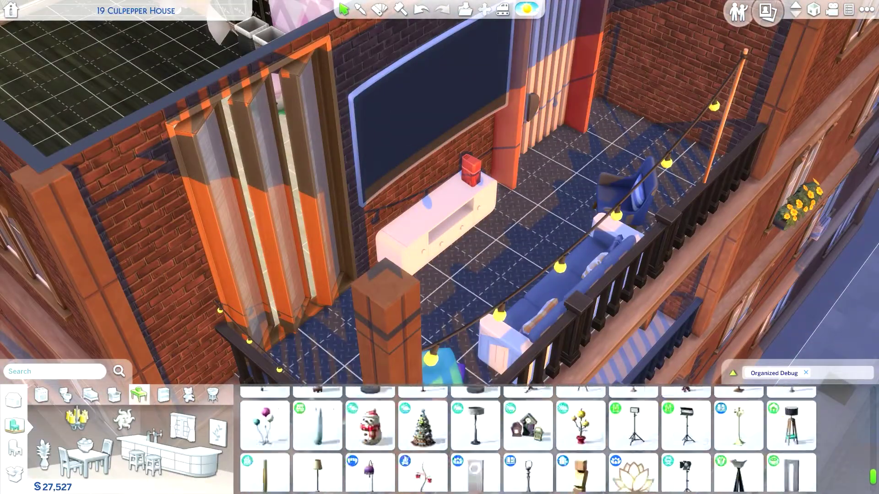
scroll(317, 462, down, 3)
click(317, 465)
shift+click(615, 152)
shift+click(630, 110)
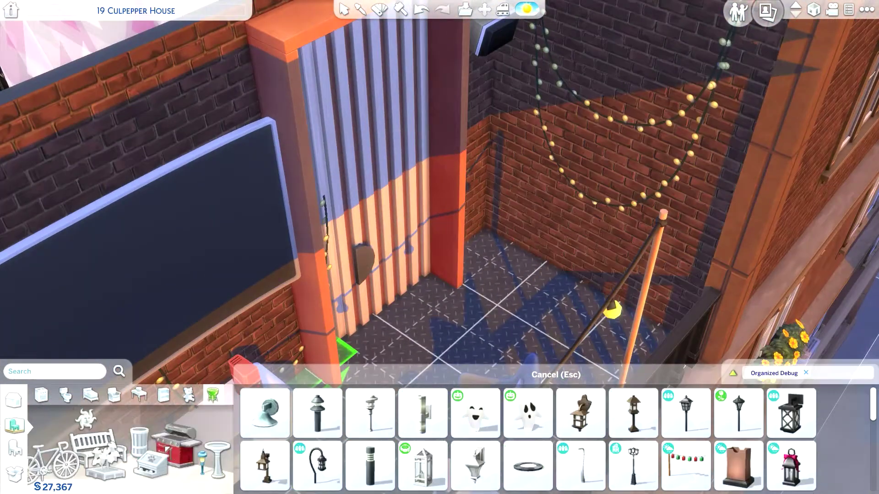
Step: Place a black barbecue grill at an angle in the balcony corner between the brick wall and the railing
click(172, 451)
key(Escape)
click(530, 414)
drag(442, 271, 407, 328)
Step: Set a blue patterned Modern Pouffe, turned at an angle, near the folding doors across from the floor cushions
click(114, 395)
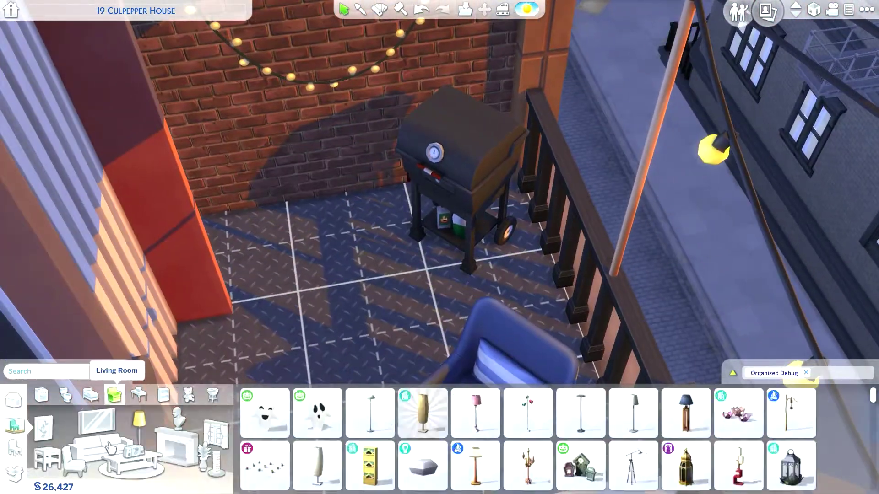
click(130, 462)
click(47, 459)
click(580, 466)
click(676, 321)
click(676, 320)
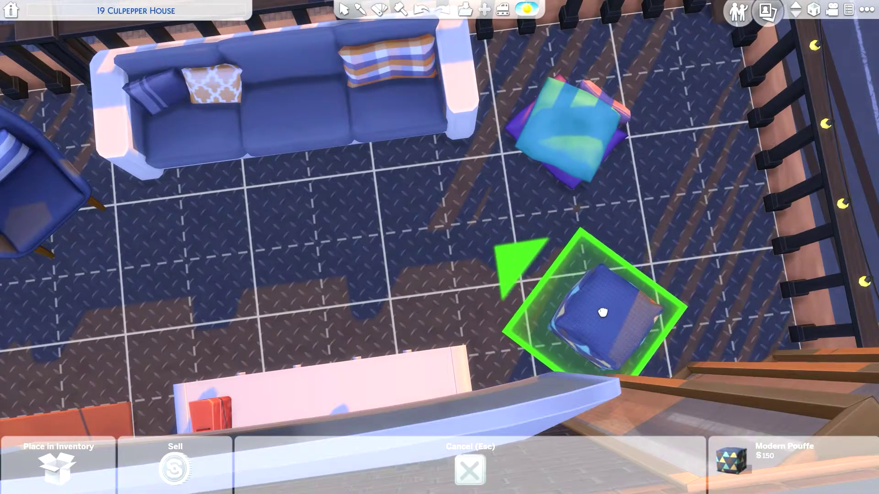
click(602, 312)
key(a)
Step: Place a blue end table with book-filled shelves along the railing between the grill and the armchair
click(370, 414)
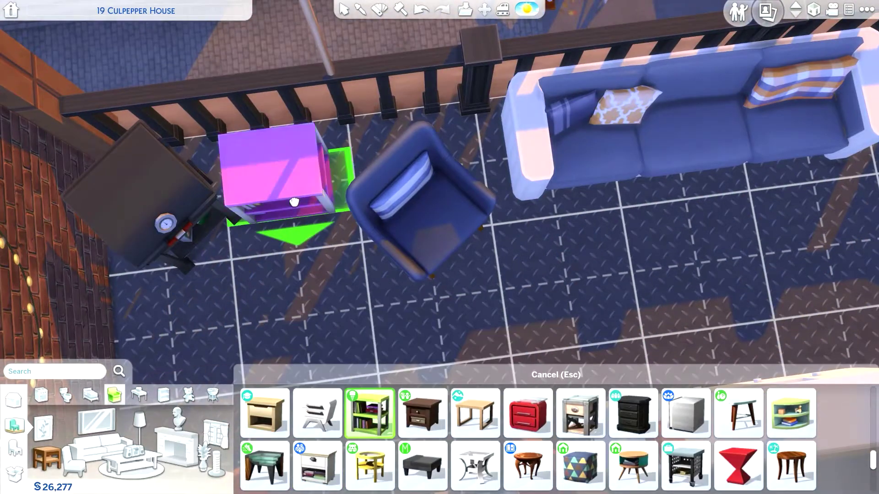
click(294, 202)
scroll(293, 192, up, 5)
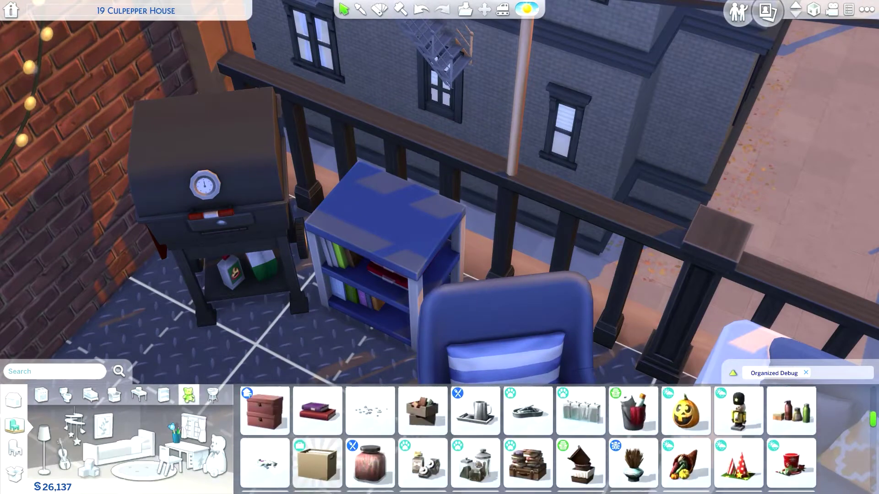
Step: Set a rack of grilling utensils and a group of three sauce bottles on top of the blue end table
scroll(477, 446, down, 5)
click(476, 445)
click(378, 285)
key(a)
scroll(582, 405, down, 5)
drag(874, 466, 874, 478)
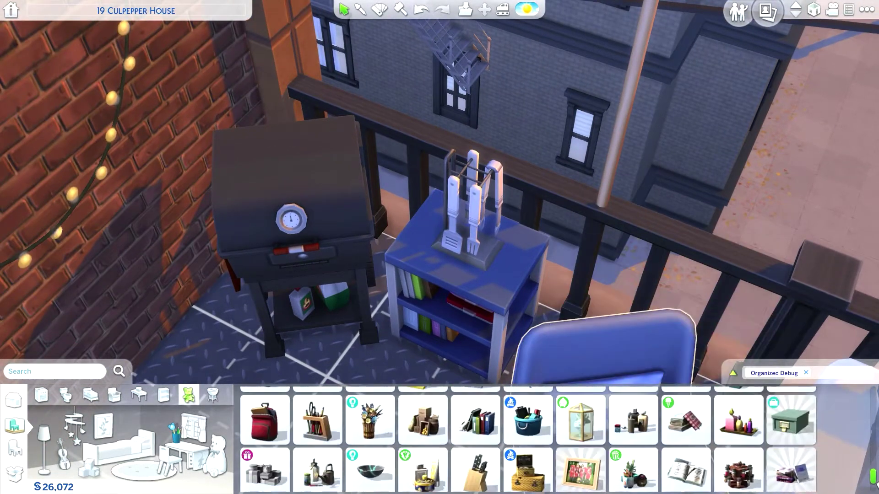
click(41, 395)
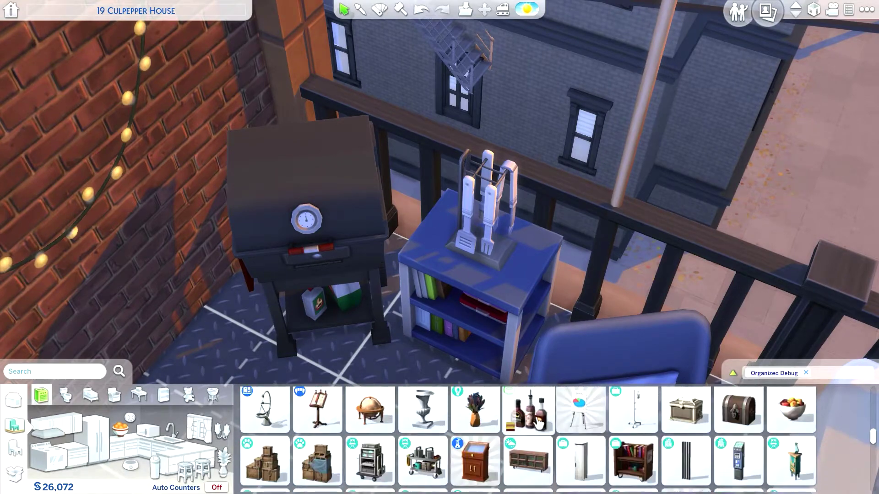
click(531, 412)
click(504, 238)
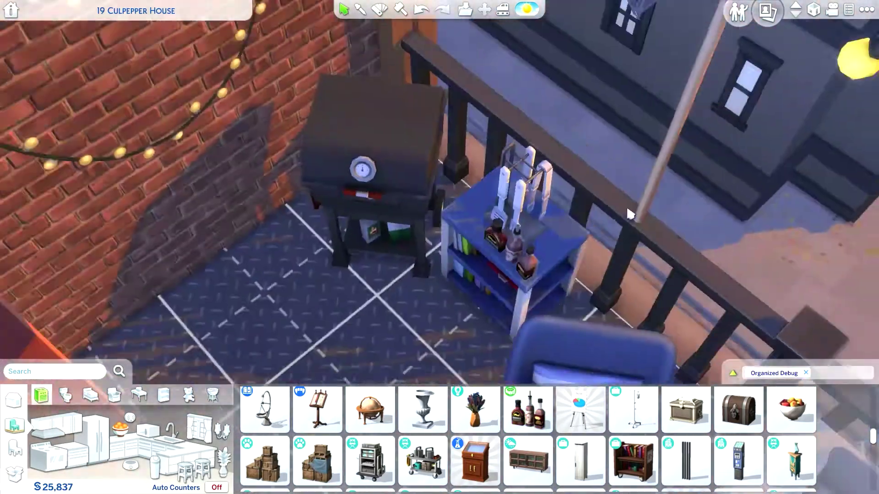
Step: Place a blue decorative bowl on legs in the middle of the TV stand
scroll(631, 214, down, 5)
click(114, 395)
drag(551, 308, 581, 163)
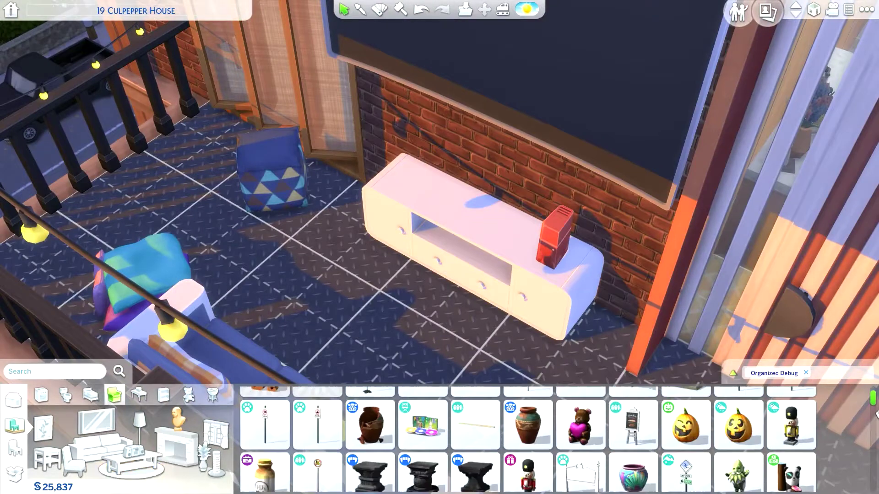
drag(877, 432, 876, 429)
click(527, 428)
click(480, 211)
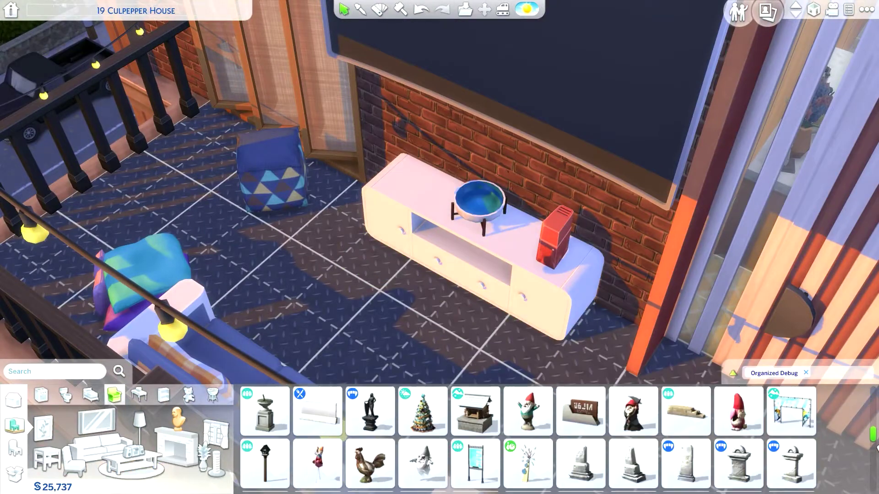
Step: Place a glass vase of purple flowers on the TV stand at the end opposite the red speaker
click(200, 455)
click(791, 411)
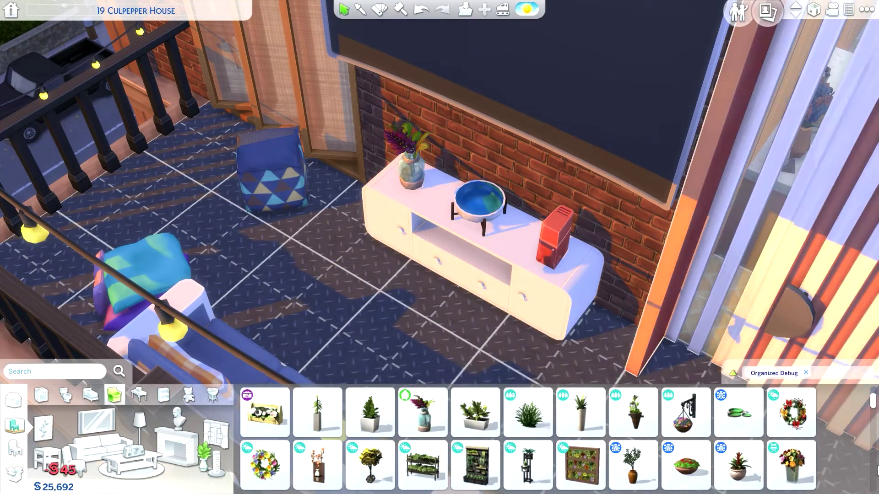
click(409, 181)
key(ctrl+9)
key(ctrl+9)
key(ctrl+9)
Step: Place a round vase of mixed flowers beside the purple flowers on the TV stand, moving the stand aside and back to position it
click(434, 260)
drag(433, 260, 360, 341)
click(340, 218)
click(308, 208)
drag(343, 213, 359, 274)
click(342, 215)
click(421, 324)
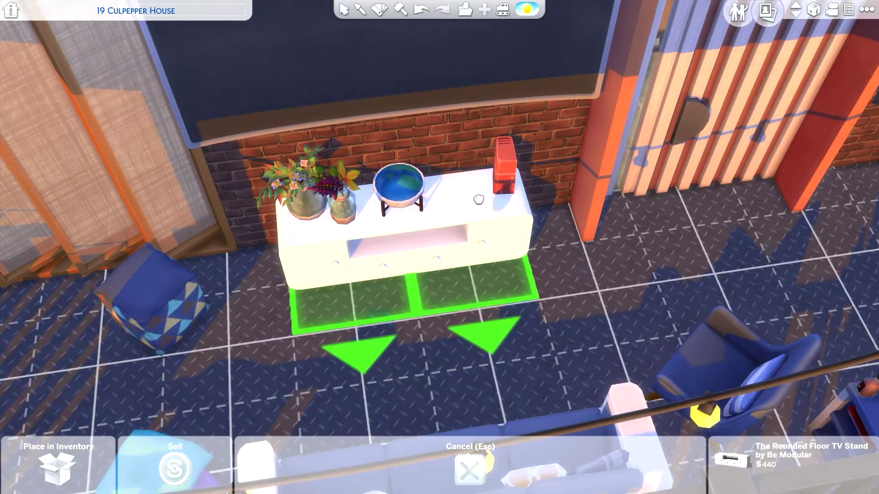
click(412, 295)
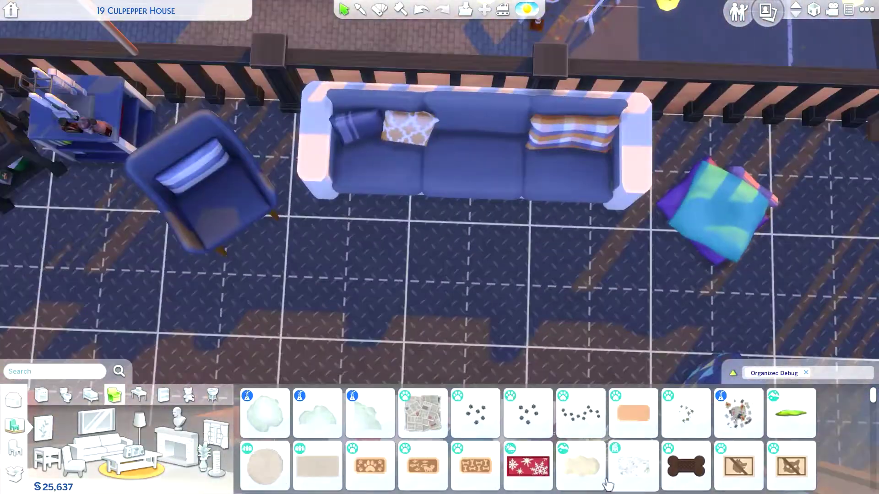
Step: Lay a dark blue Fresh Beginnings Faux Fur Rug on the balcony floor in front of the armchair
click(581, 466)
click(545, 446)
scroll(673, 293, down, 3)
key(shift+])
drag(379, 256, 390, 284)
Step: Lay a lavender faux fur rug between the sofa and the stacked floor cushions, overlapping the dark blue rug
click(580, 466)
click(532, 459)
drag(476, 356, 507, 358)
click(521, 294)
click(568, 257)
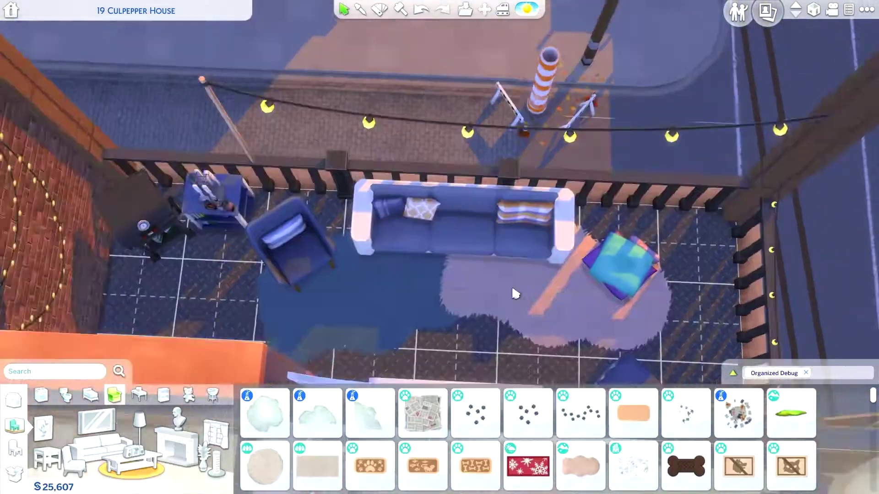
Step: Lay a light-coloured faux fur rug between the sofa and the TV stand, overlapping the other two rugs
click(581, 466)
click(532, 472)
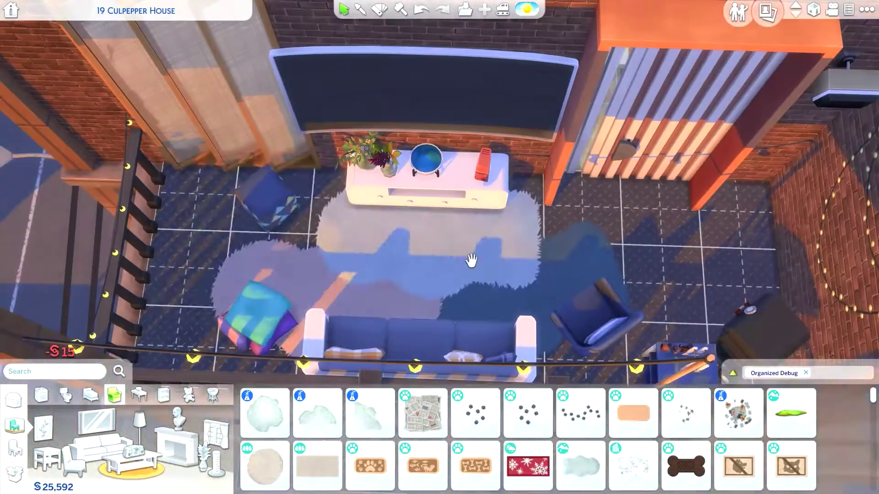
click(477, 251)
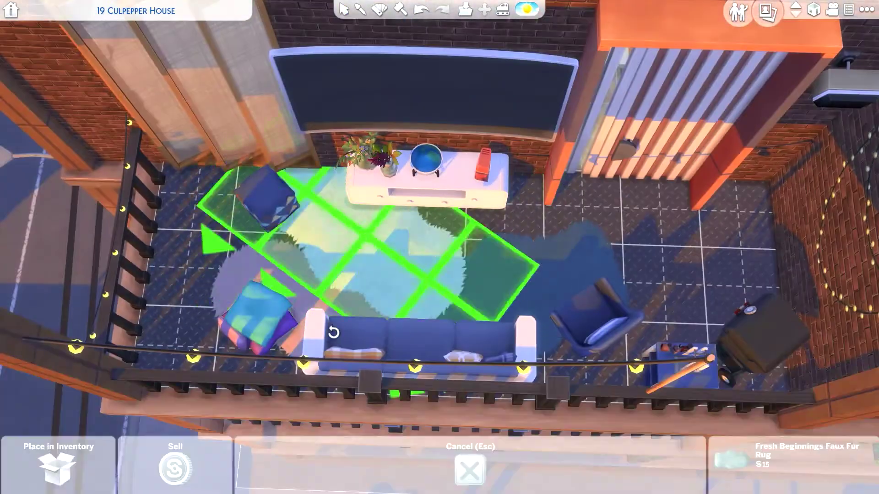
click(412, 261)
Step: Place a dark blue slatted floor unit in the balcony's railing corner behind the floor cushions
scroll(434, 200, up, 3)
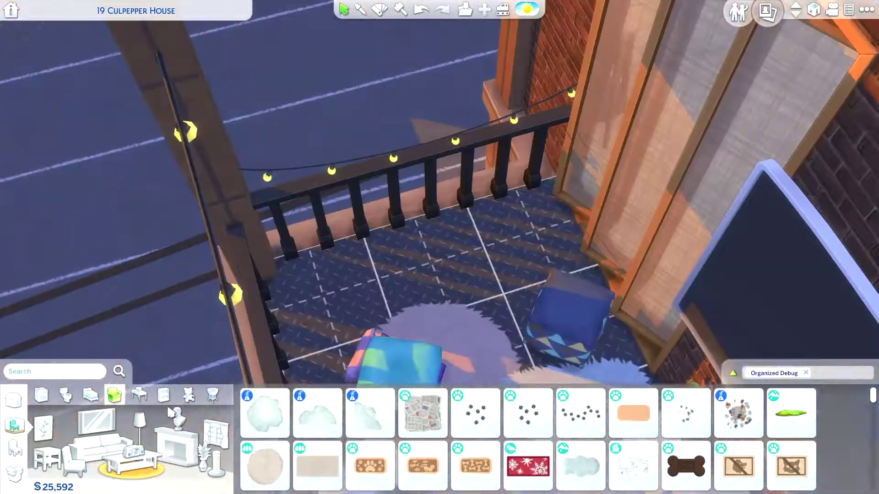
click(164, 395)
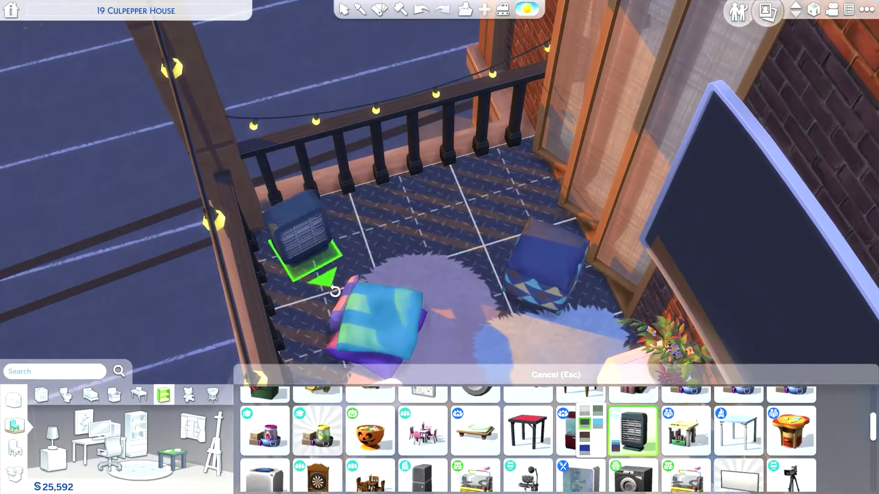
click(298, 224)
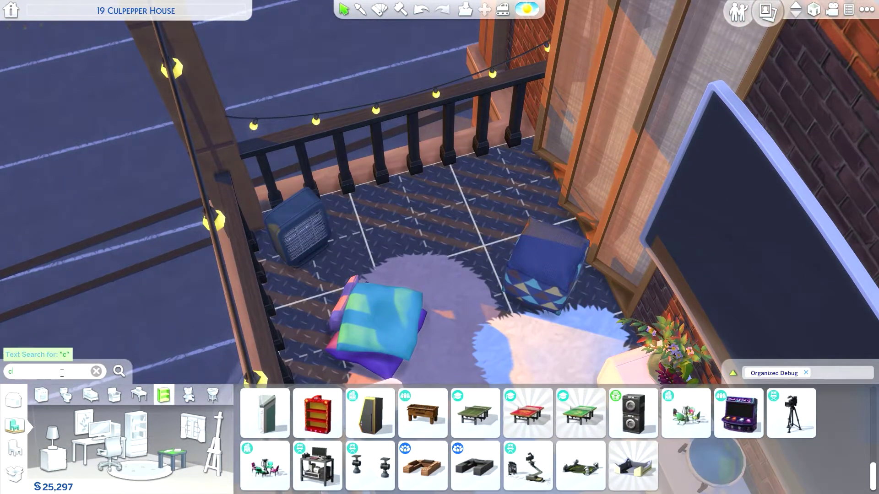
Step: Search the catalog for "chart" and place the easel with the pie chart on the balcony
text(hart)
key(Return)
click(492, 228)
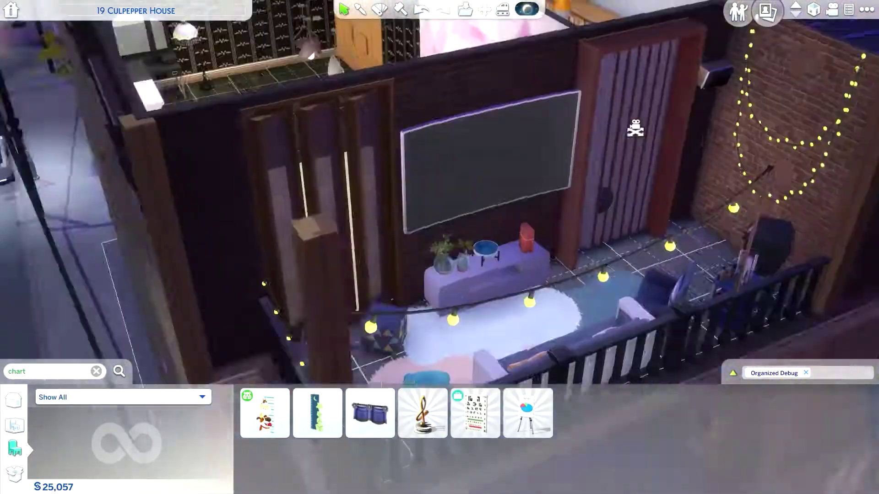
Step: Move the TV stand aside and position a Blooming Lights candle holder by the brick wall near the blue bowl
scroll(636, 129, up, 5)
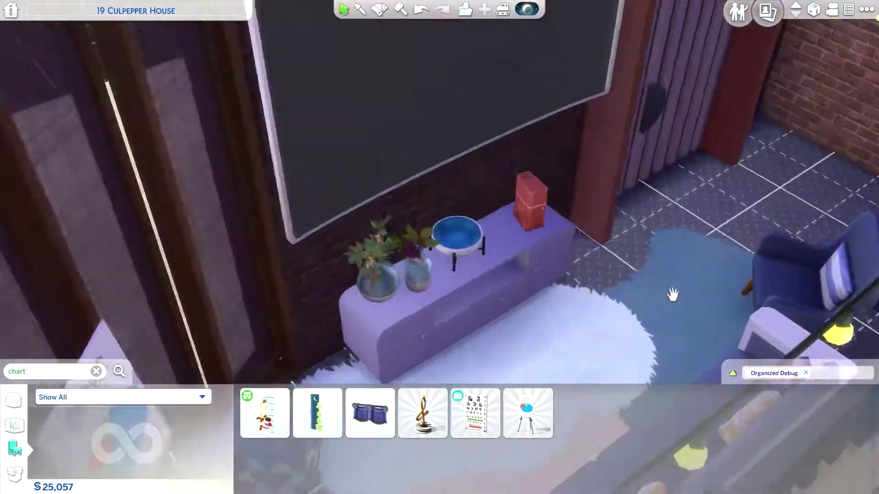
click(15, 426)
click(53, 432)
click(685, 414)
click(489, 246)
click(467, 274)
click(608, 389)
click(431, 247)
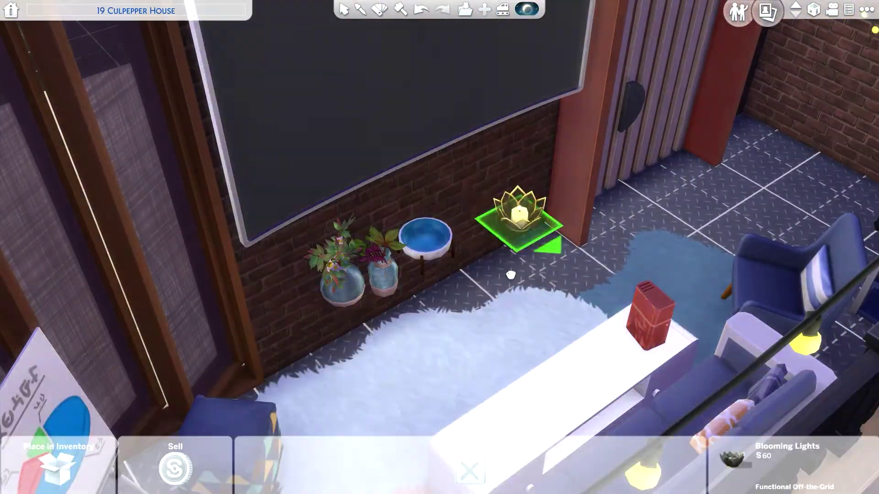
click(443, 243)
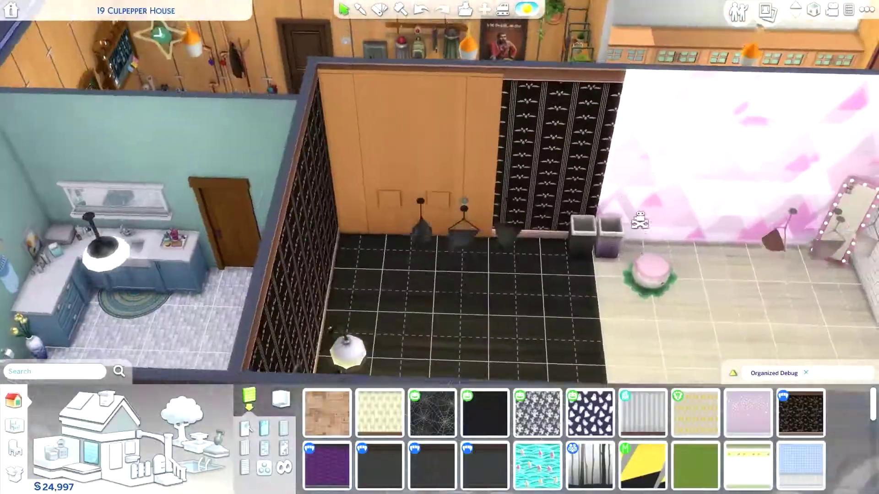
Step: Place a black loft bed with a desk against the bedroom's dark patterned wall and choose a second black loft bed model
click(55, 453)
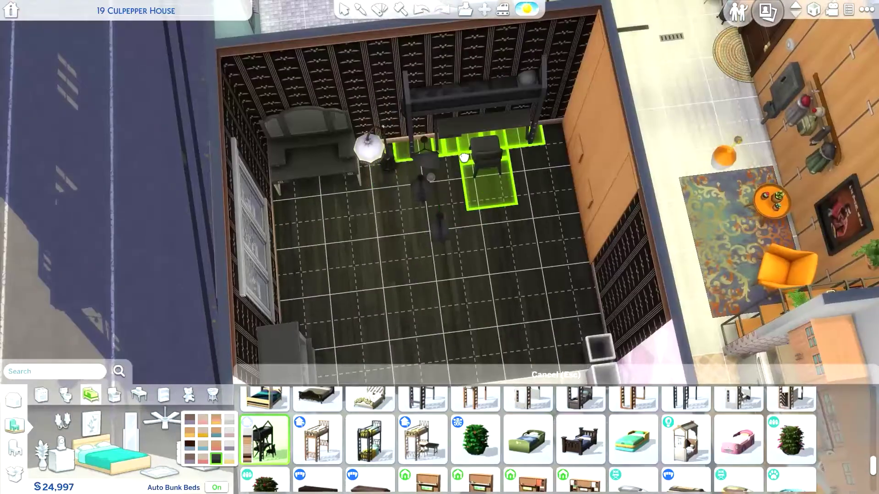
click(453, 140)
click(374, 459)
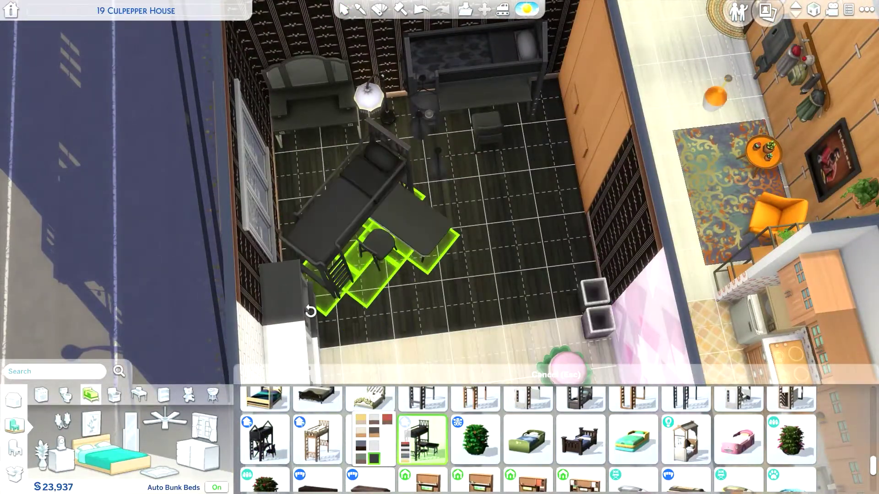